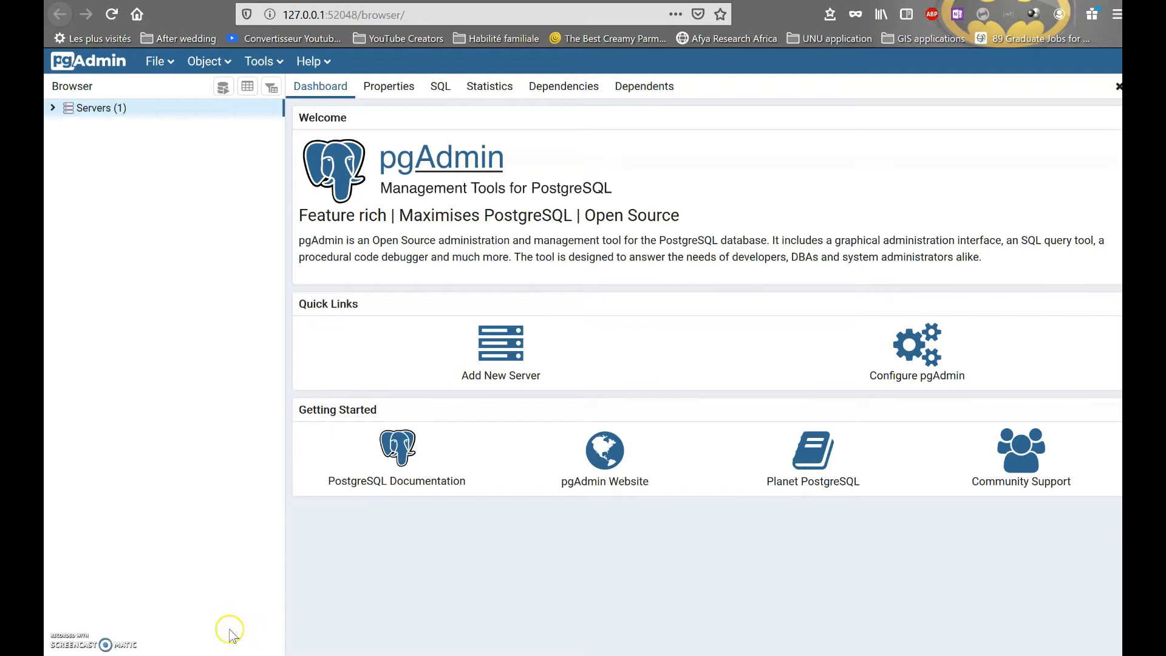
# Step: Search Windows for PG to locate the pgAdmin 4 app, and dismiss the search results
pyautogui.click(227, 654)
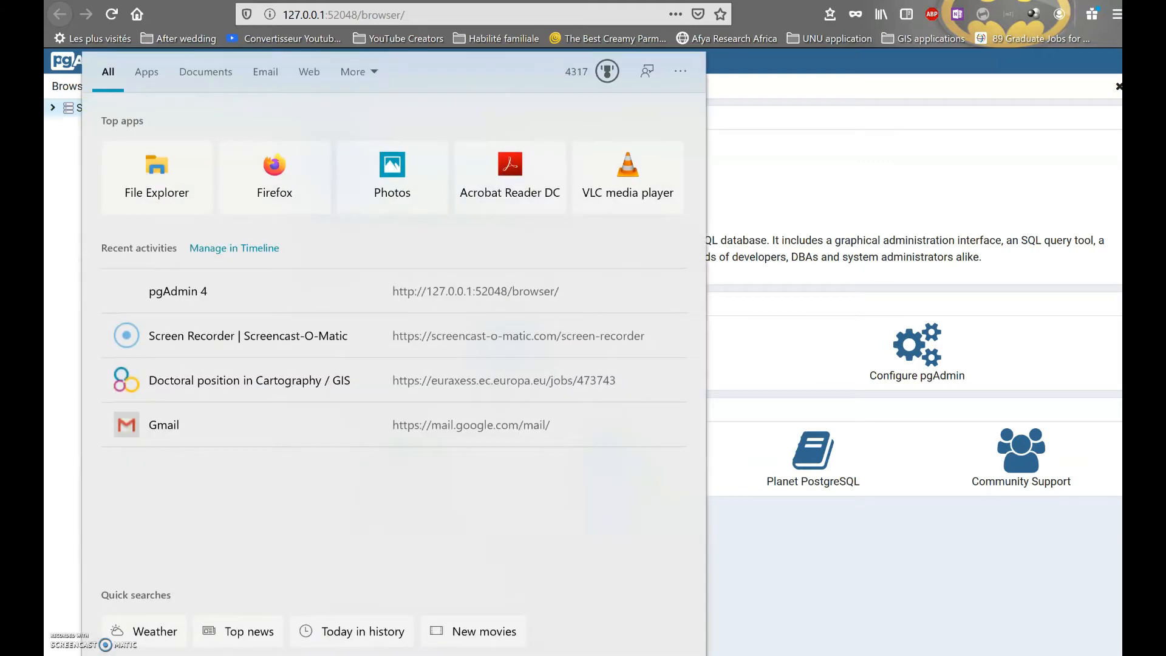
pyautogui.write('PG')
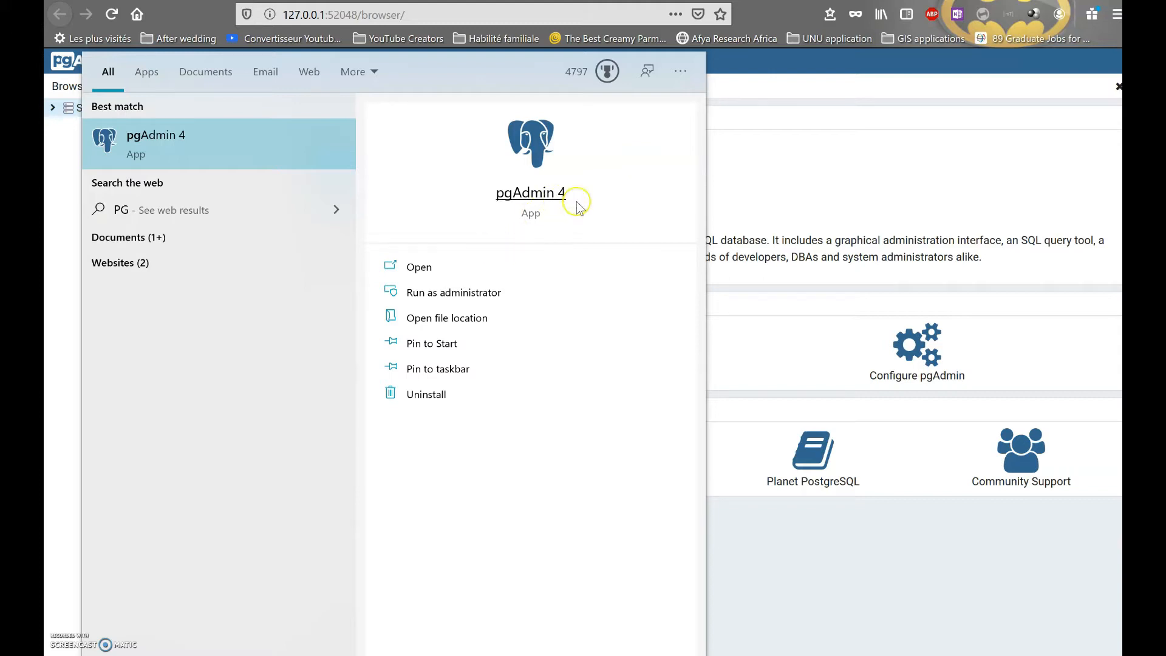
pyautogui.click(771, 183)
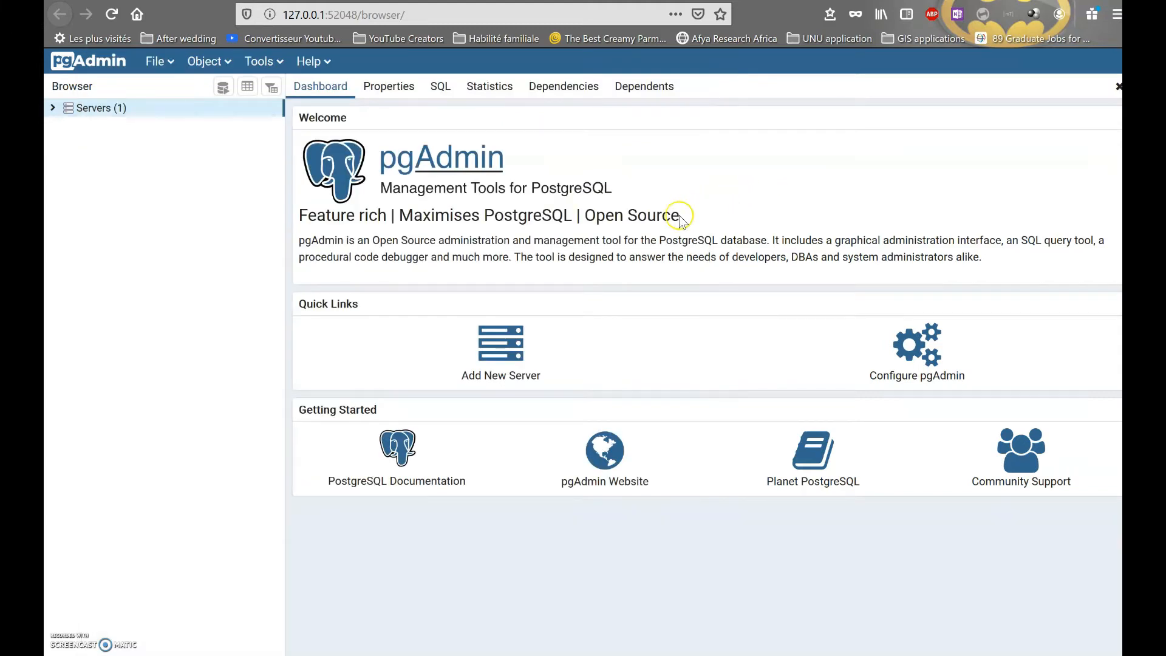
# Step: Expand the server tree to show the databases under PostgreSQL 10
pyautogui.click(53, 108)
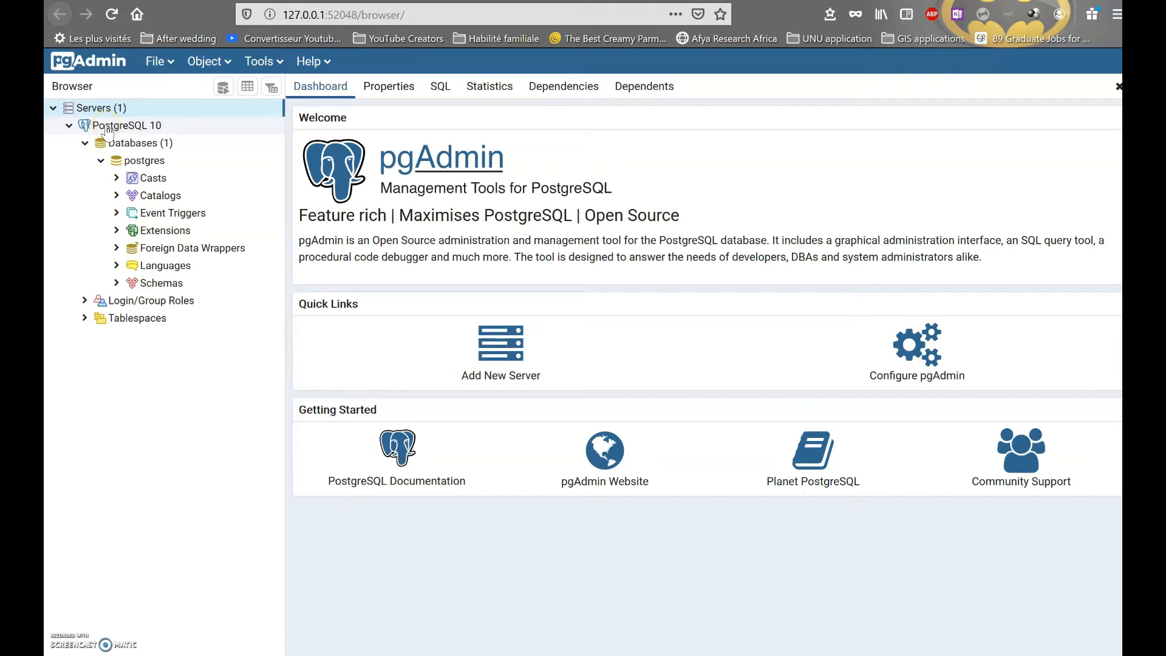
pyautogui.click(86, 143)
pyautogui.click(86, 143)
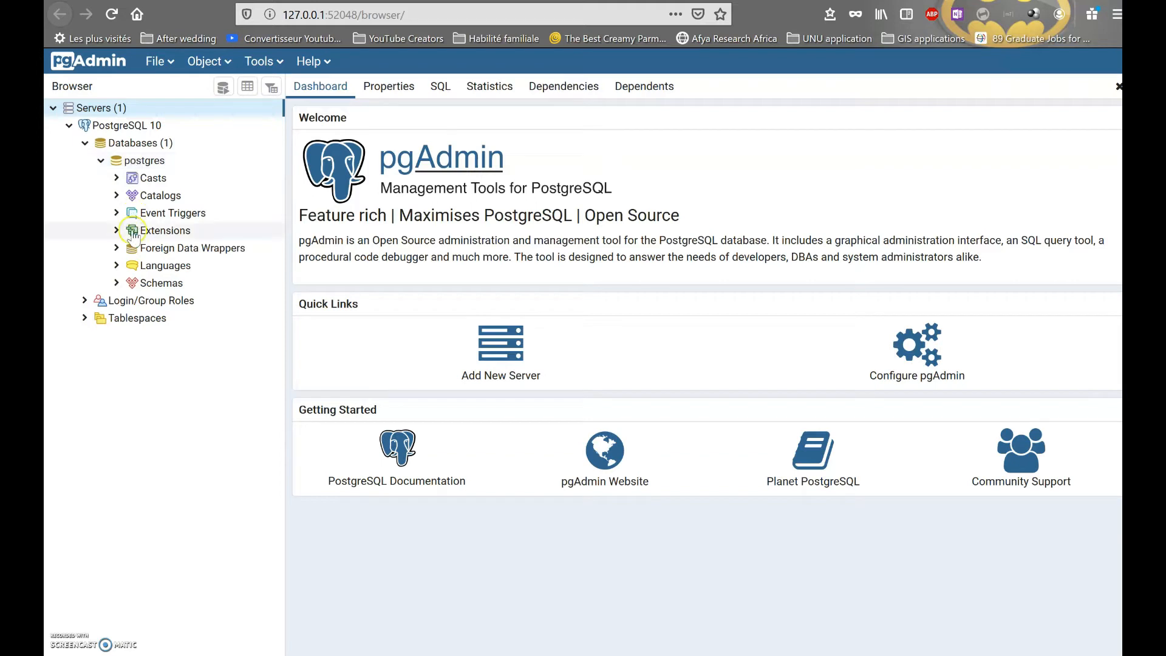
# Step: Start creating a database under PostgreSQL 10, naming it Metrine and leaving the comment empty
pyautogui.click(133, 143)
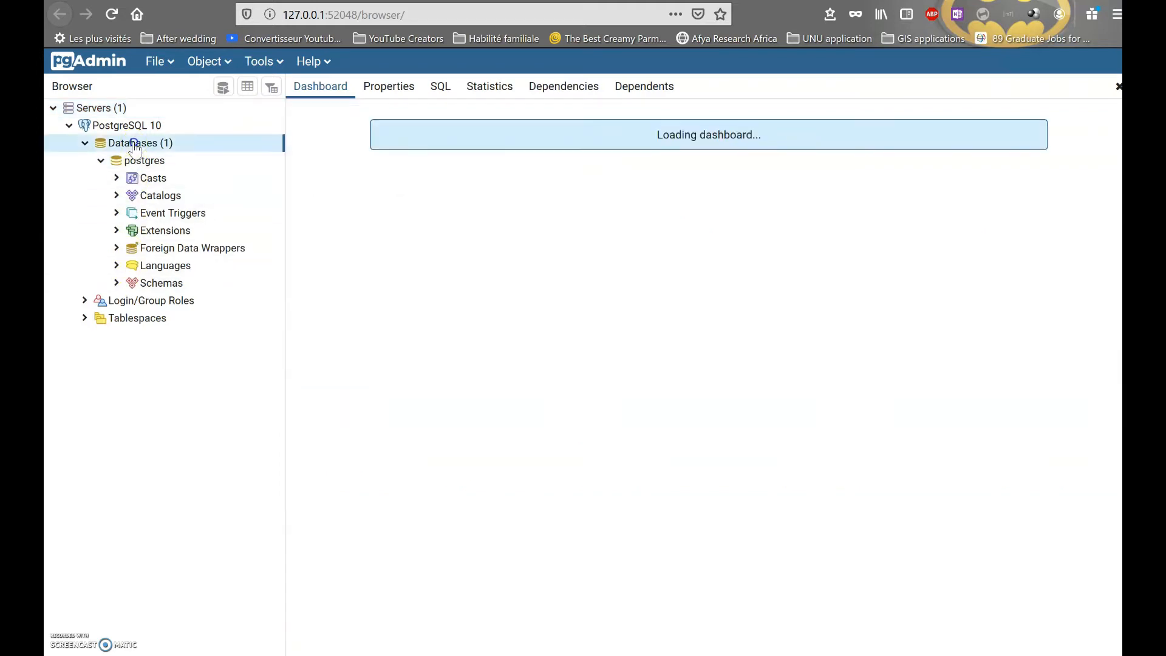
pyautogui.rightClick(133, 143)
pyautogui.moveTo(178, 160)
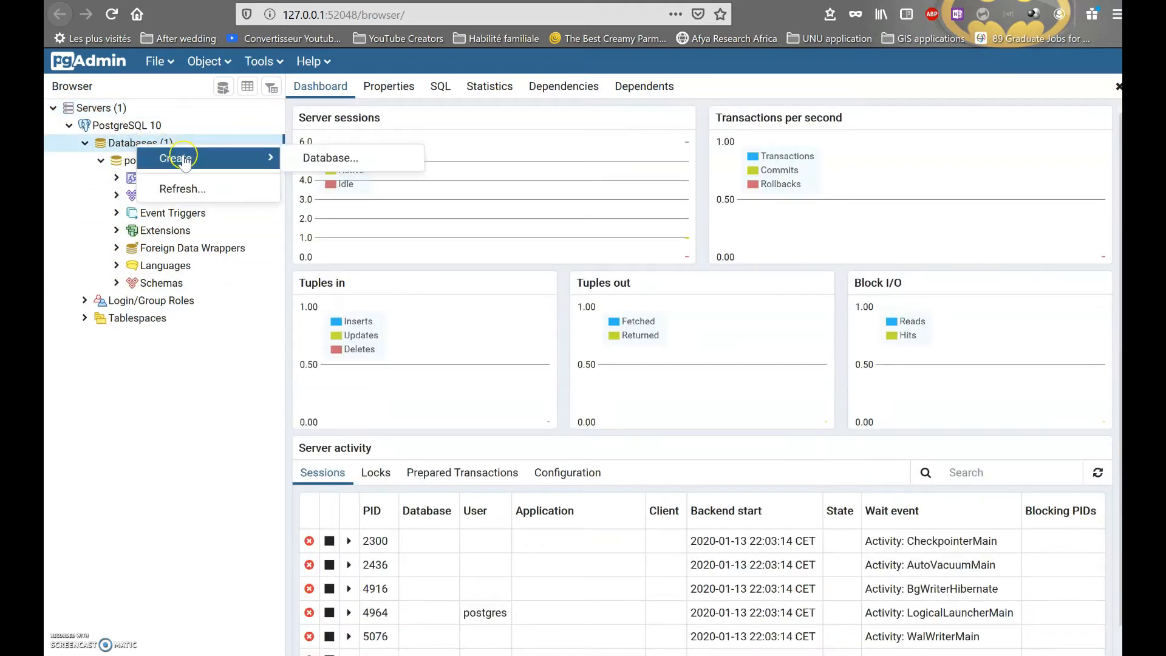
pyautogui.click(331, 159)
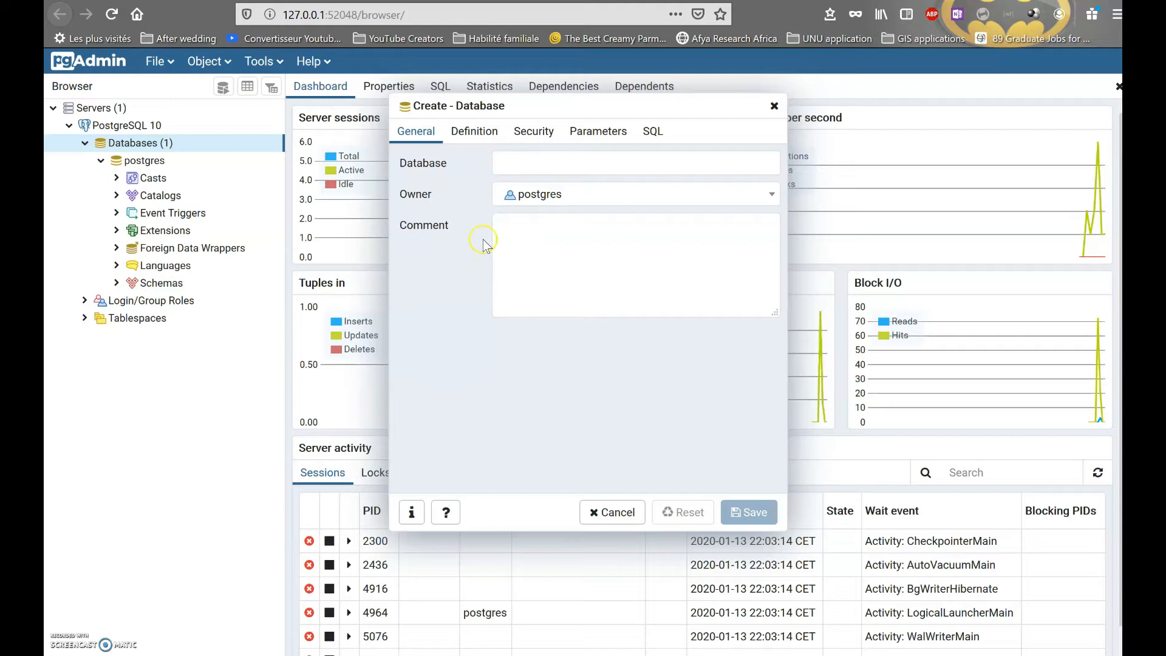
pyautogui.click(512, 164)
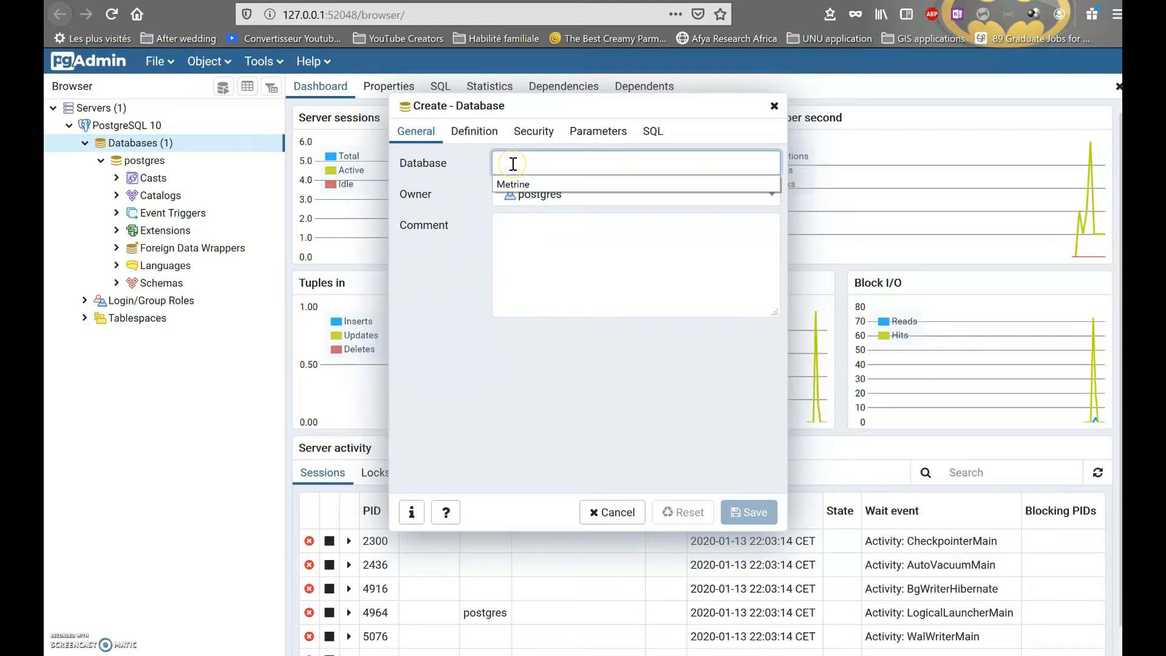
pyautogui.click(511, 184)
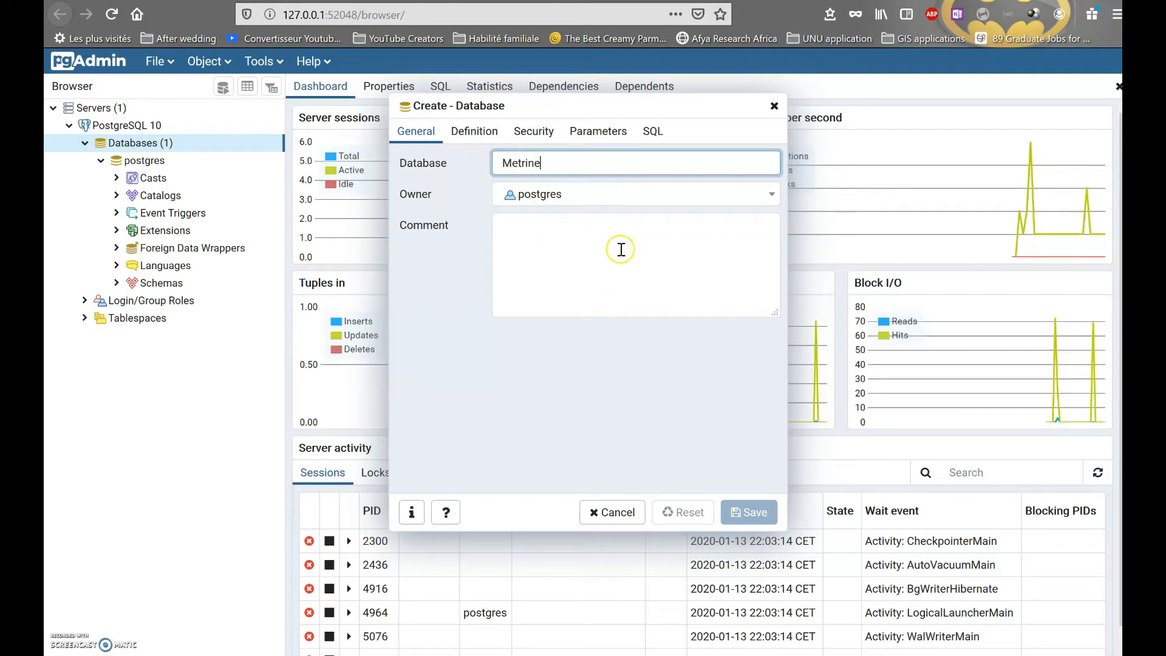
pyautogui.click(549, 231)
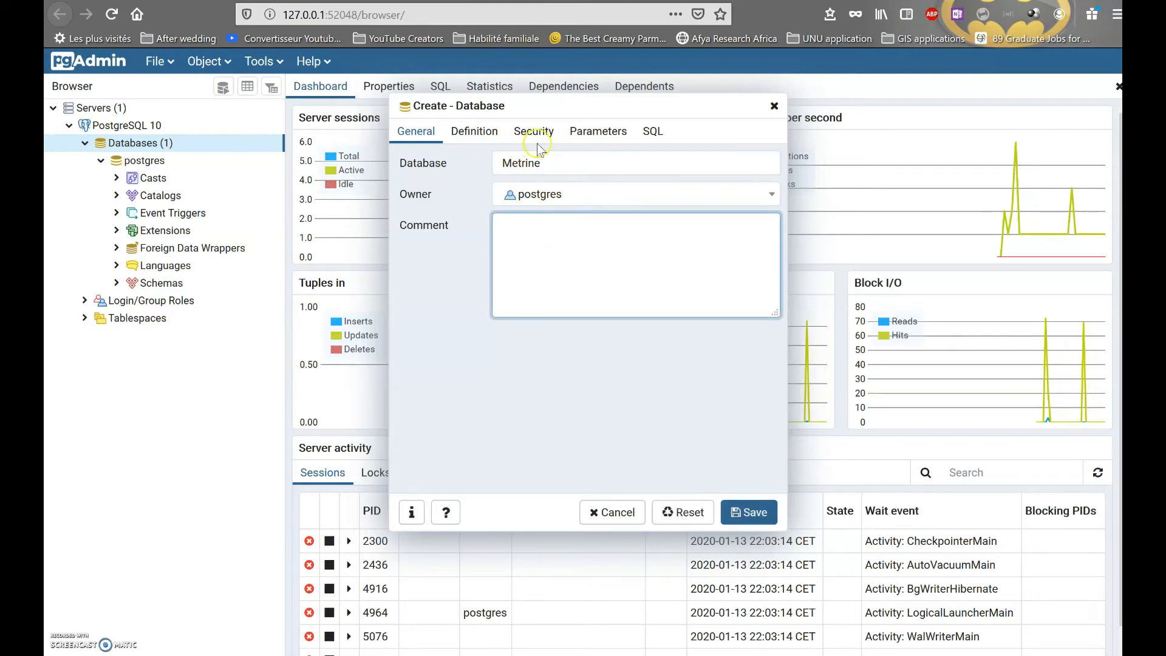
# Step: Review the generated SQL for the new database and save it
pyautogui.click(651, 132)
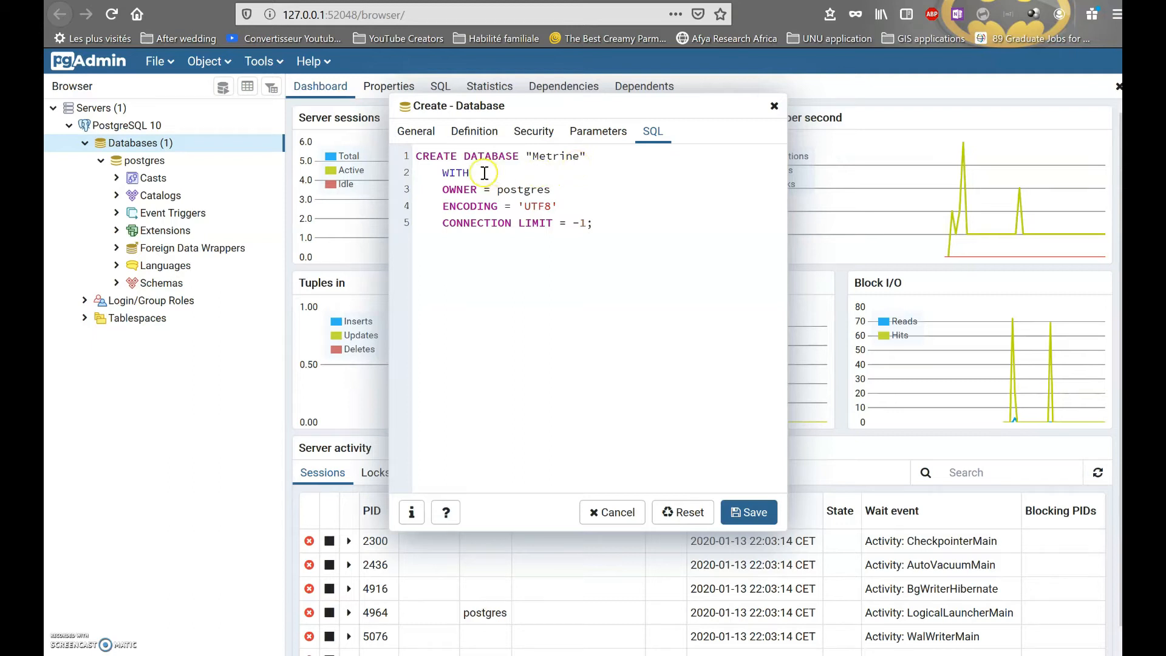
pyautogui.click(543, 203)
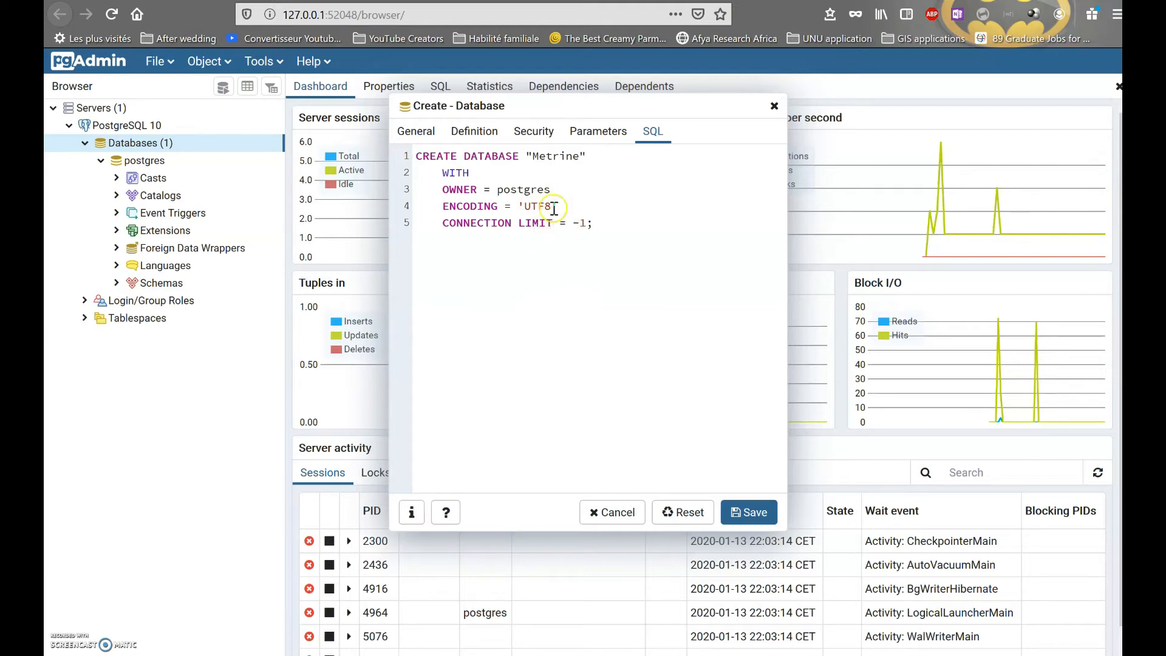
pyautogui.click(419, 135)
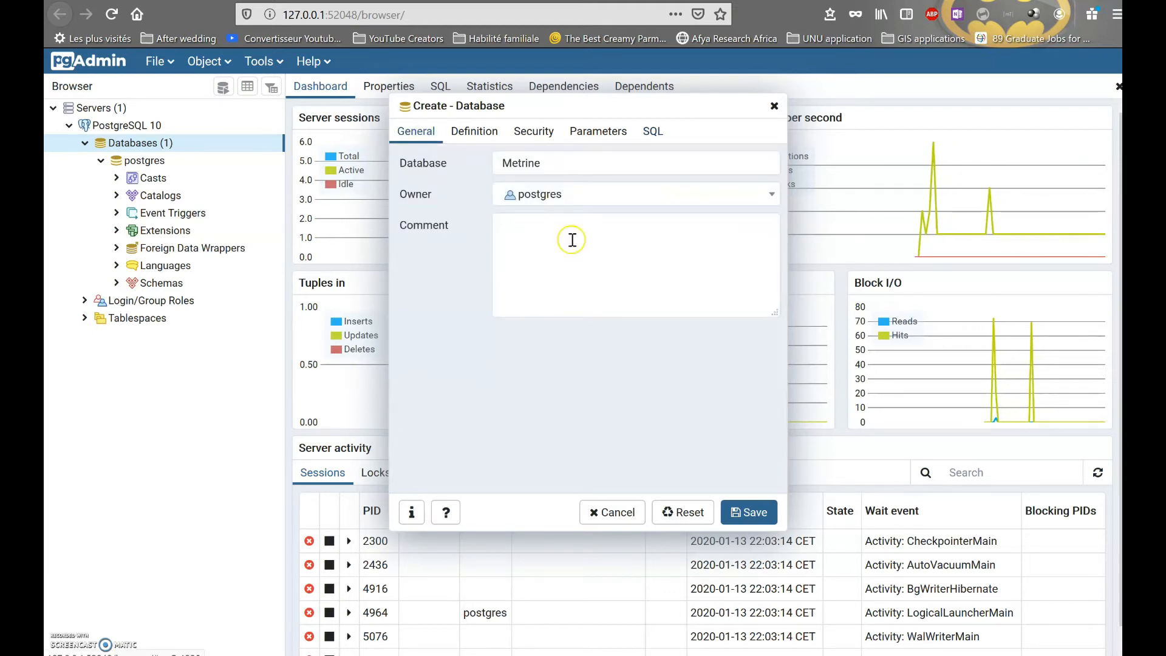
pyautogui.click(751, 512)
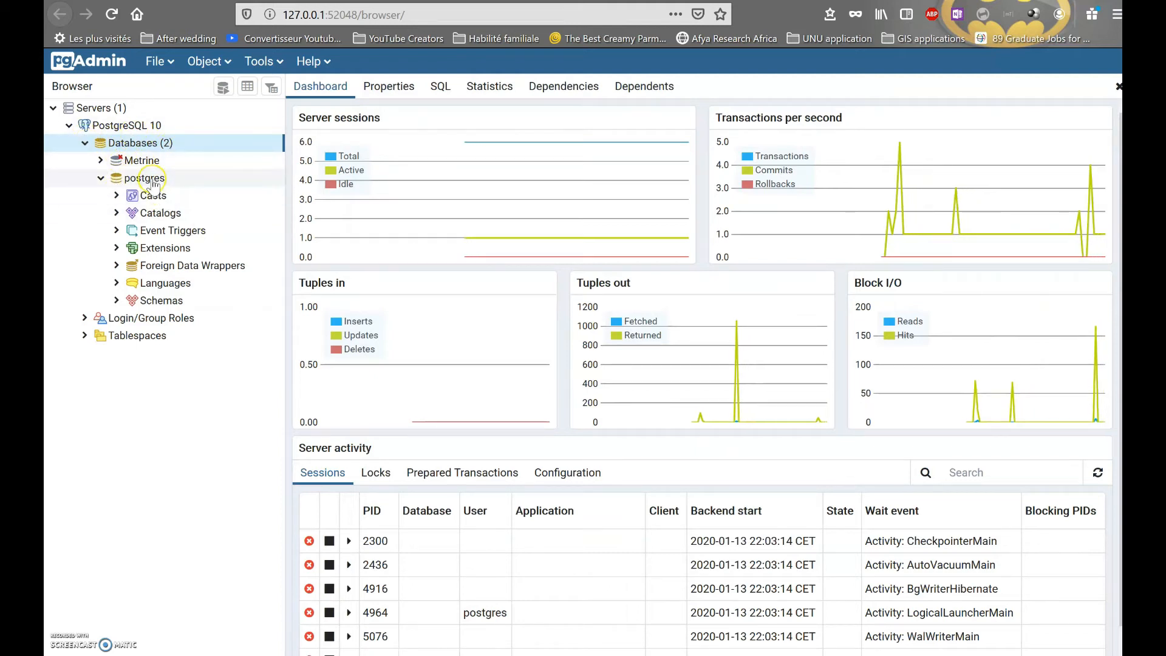
# Step: Connect to the Metrine database and expand its list of extensions
pyautogui.click(101, 160)
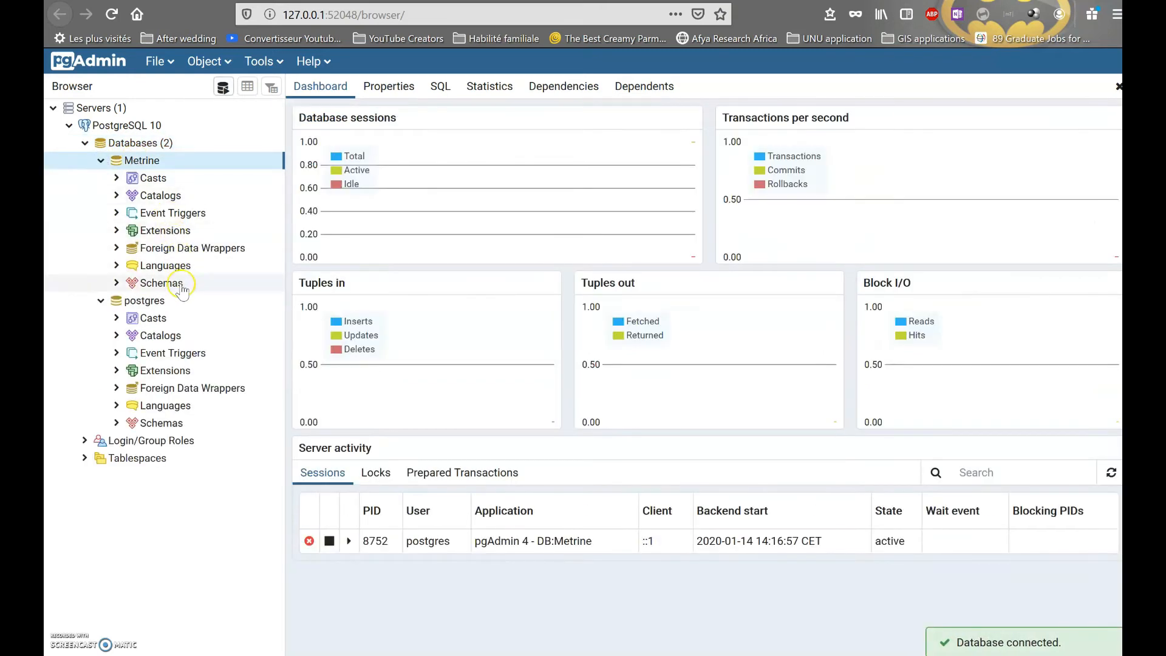
pyautogui.click(125, 231)
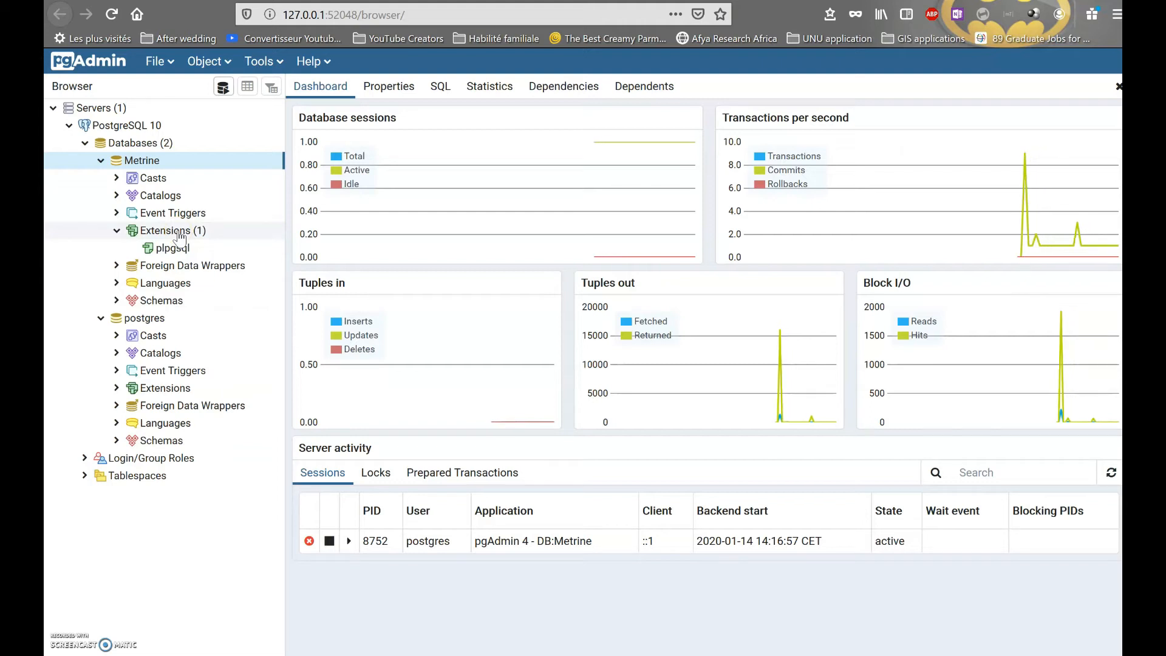
# Step: Run CREATE EXTENSION postgis in a Query Tool on the Metrine database
pyautogui.click(135, 144)
pyautogui.click(132, 162)
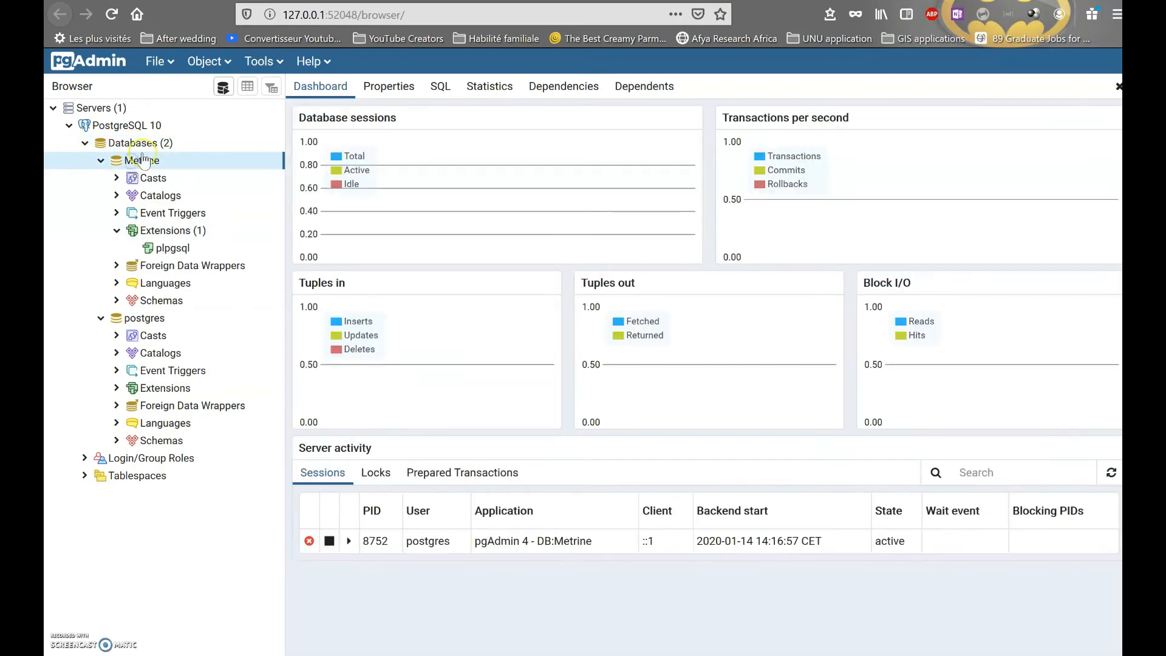
pyautogui.click(267, 63)
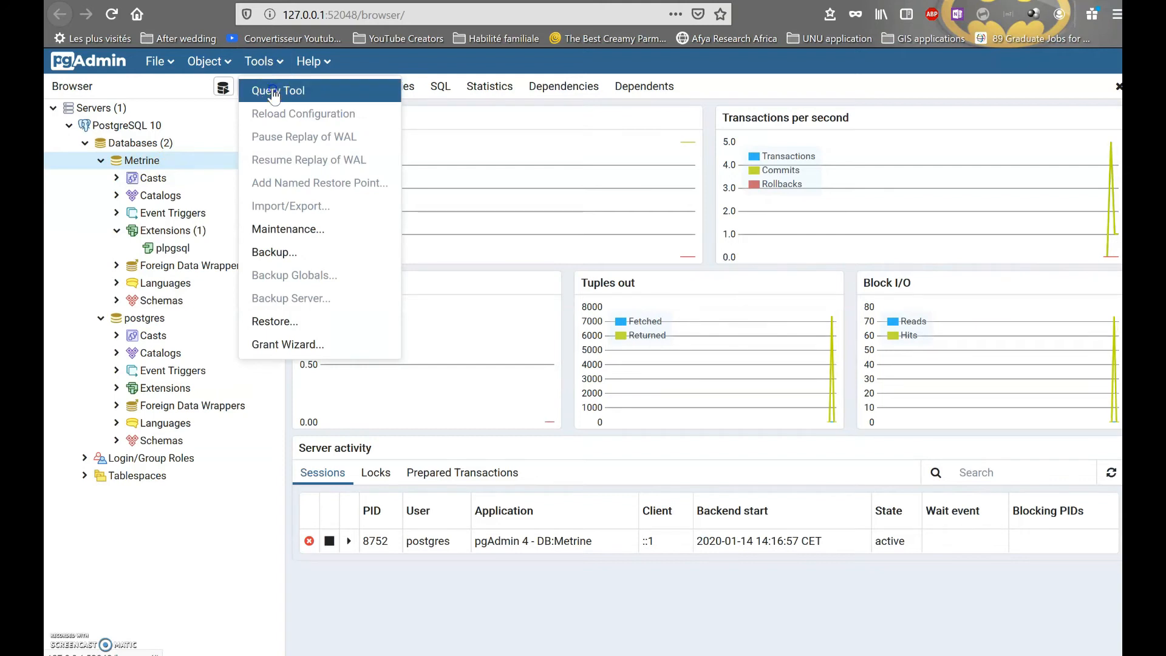
pyautogui.click(269, 92)
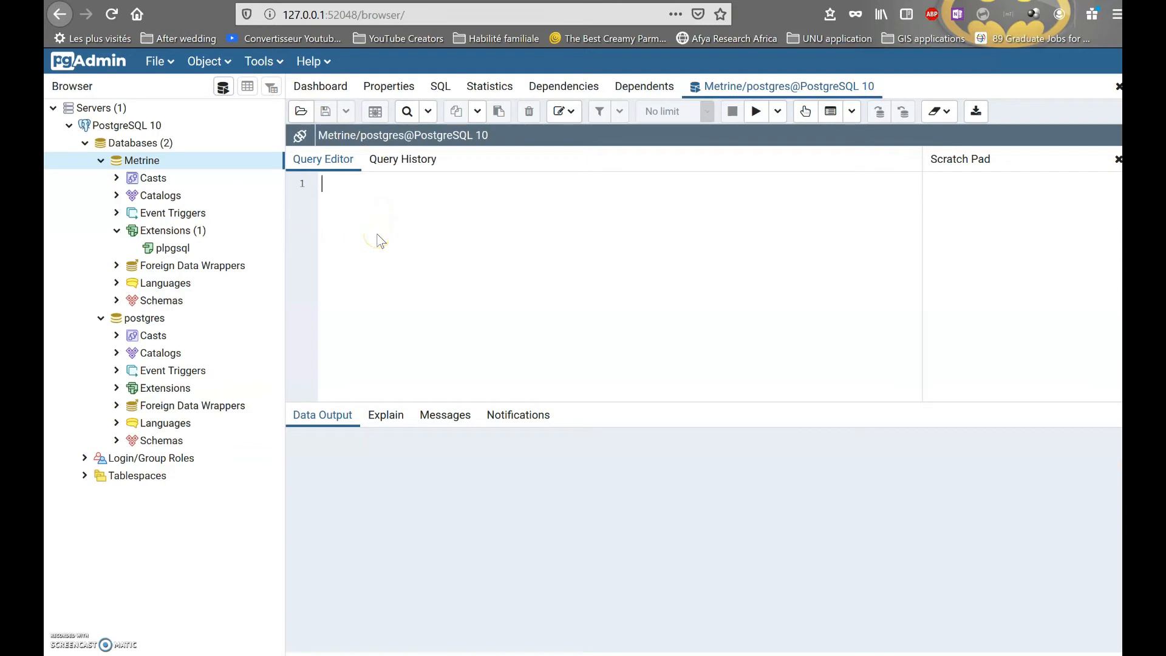
pyautogui.click(331, 192)
pyautogui.write('CREATE EXTENSION ')
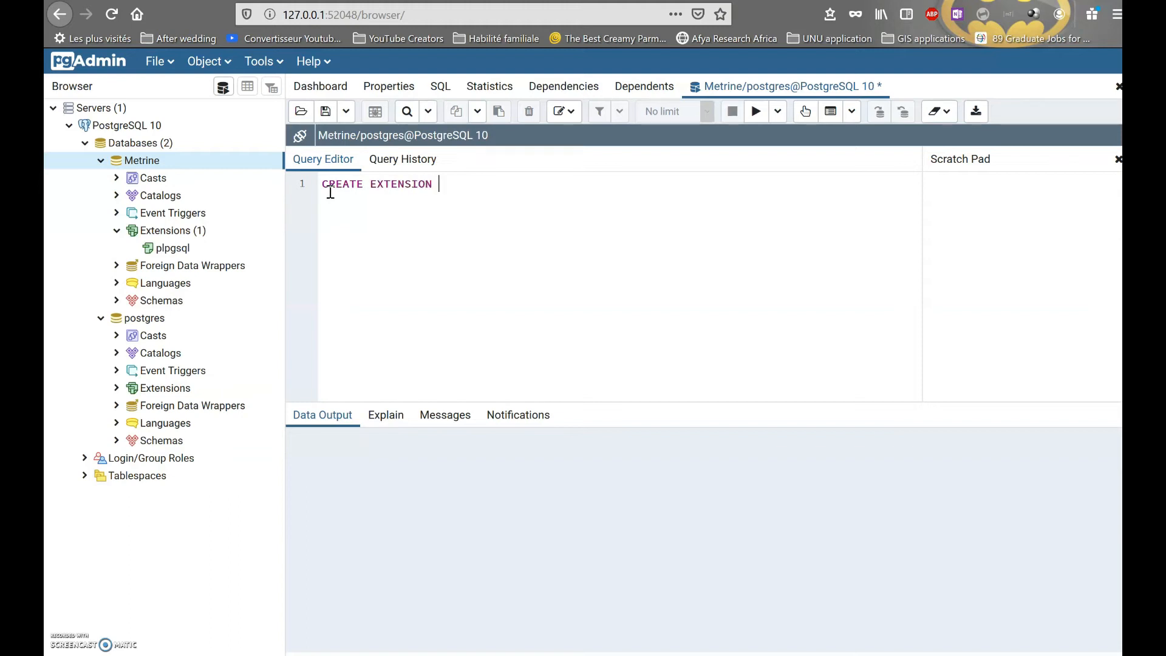
pyautogui.write('postgis')
pyautogui.click(495, 187)
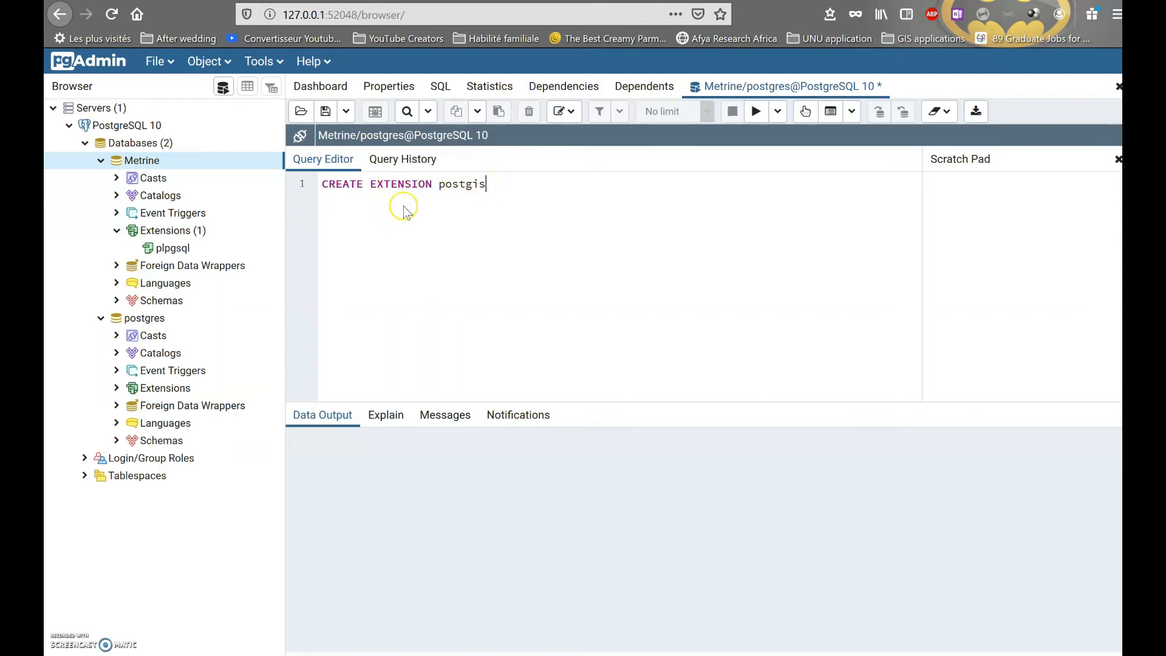
pyautogui.click(758, 113)
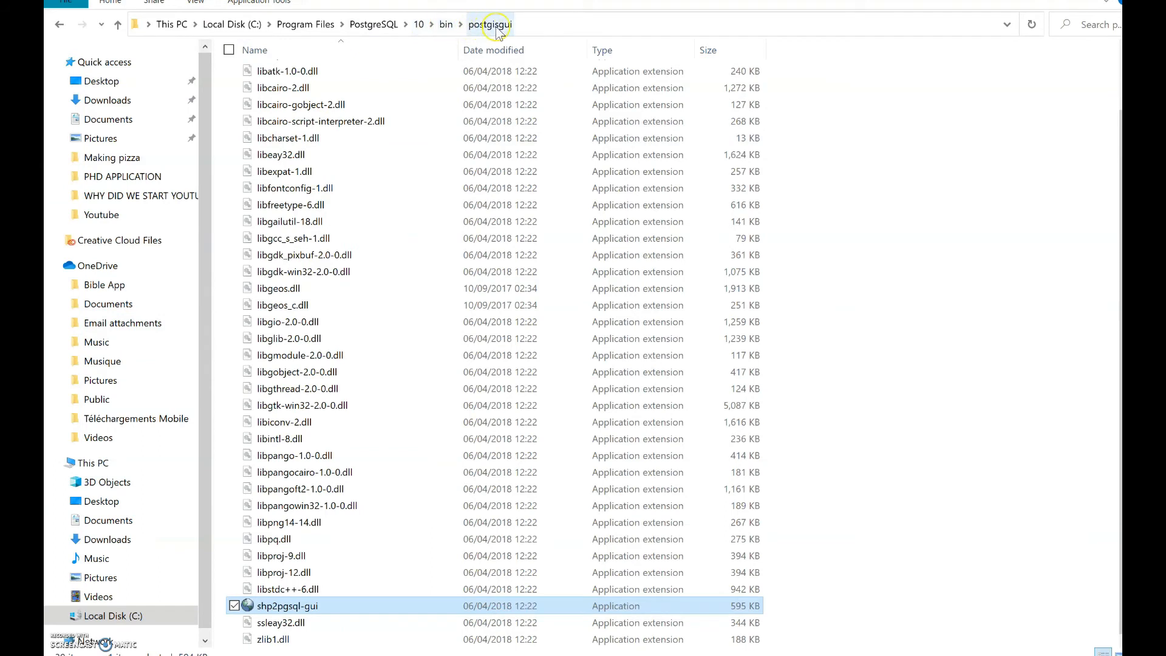
# Step: In File Explorer, go up to Program Files and browse down to the PostgreSQL\10\bin\postgisgui folder
pyautogui.click(371, 26)
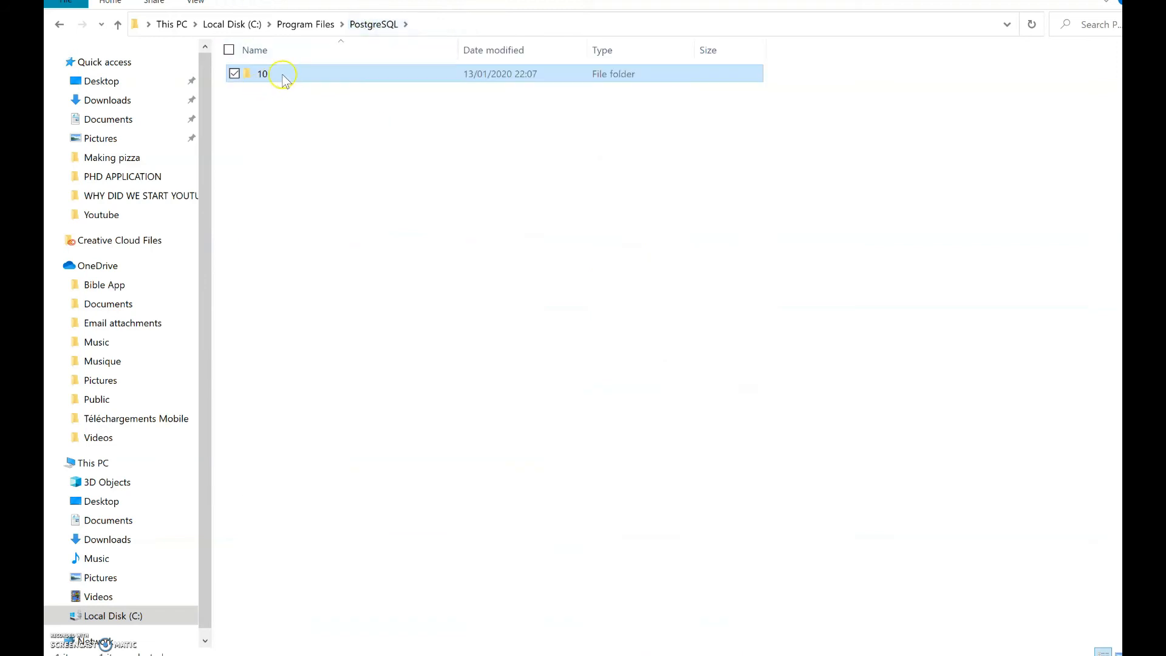
pyautogui.click(307, 25)
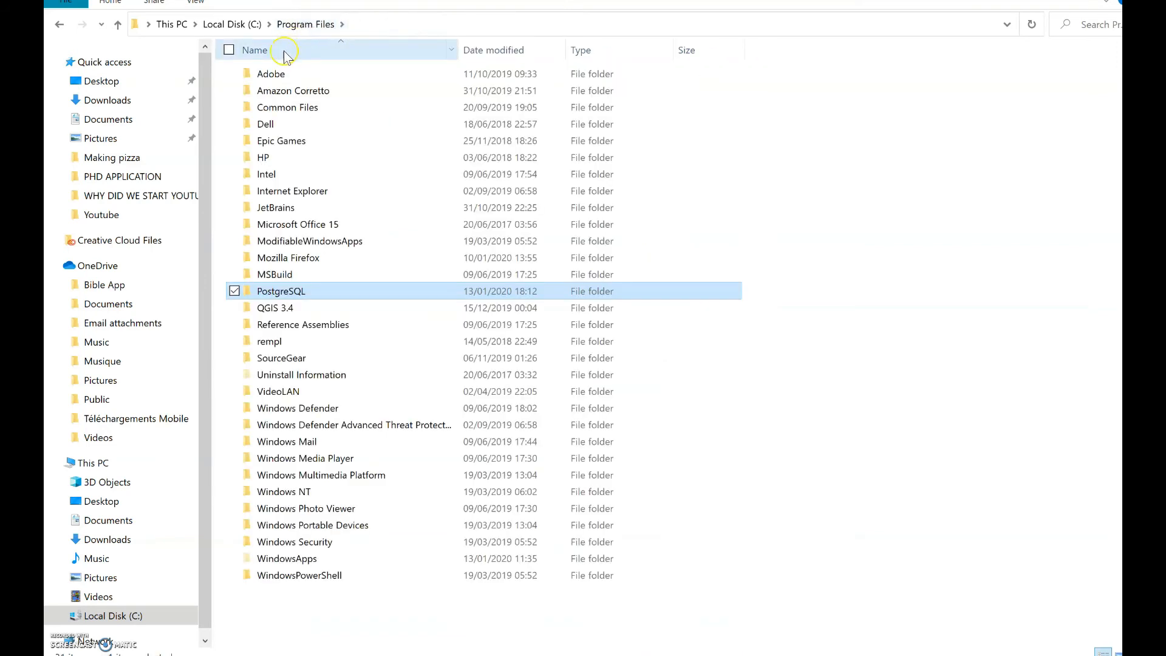
pyautogui.doubleClick(275, 293)
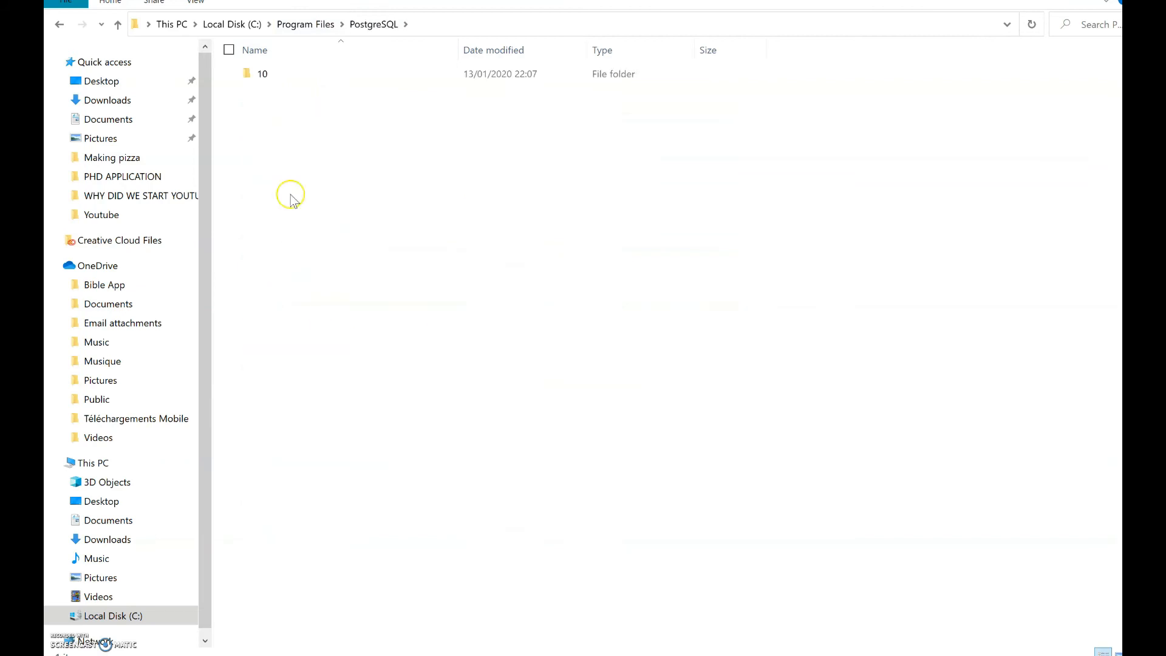
pyautogui.doubleClick(271, 74)
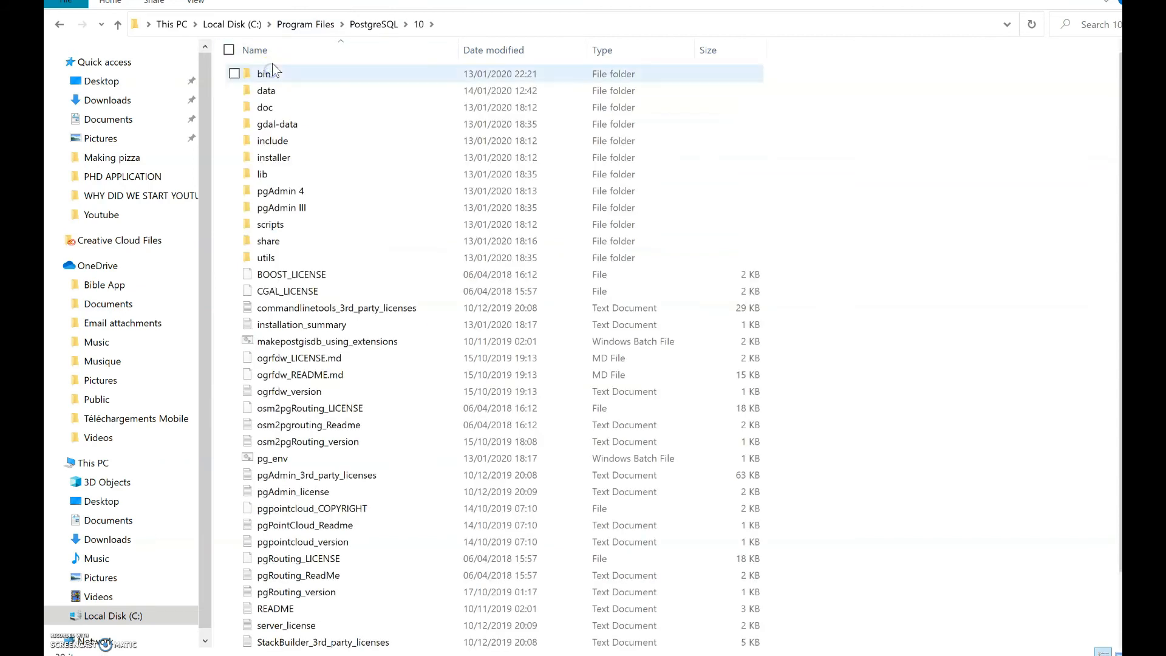
pyautogui.doubleClick(268, 75)
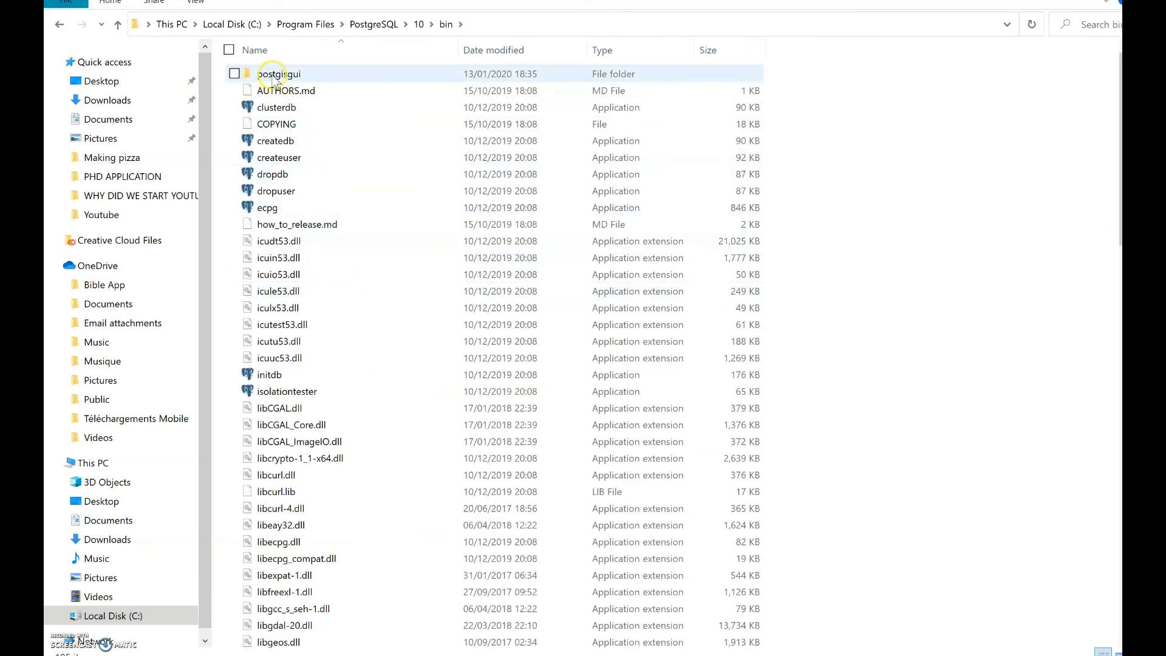
pyautogui.doubleClick(272, 76)
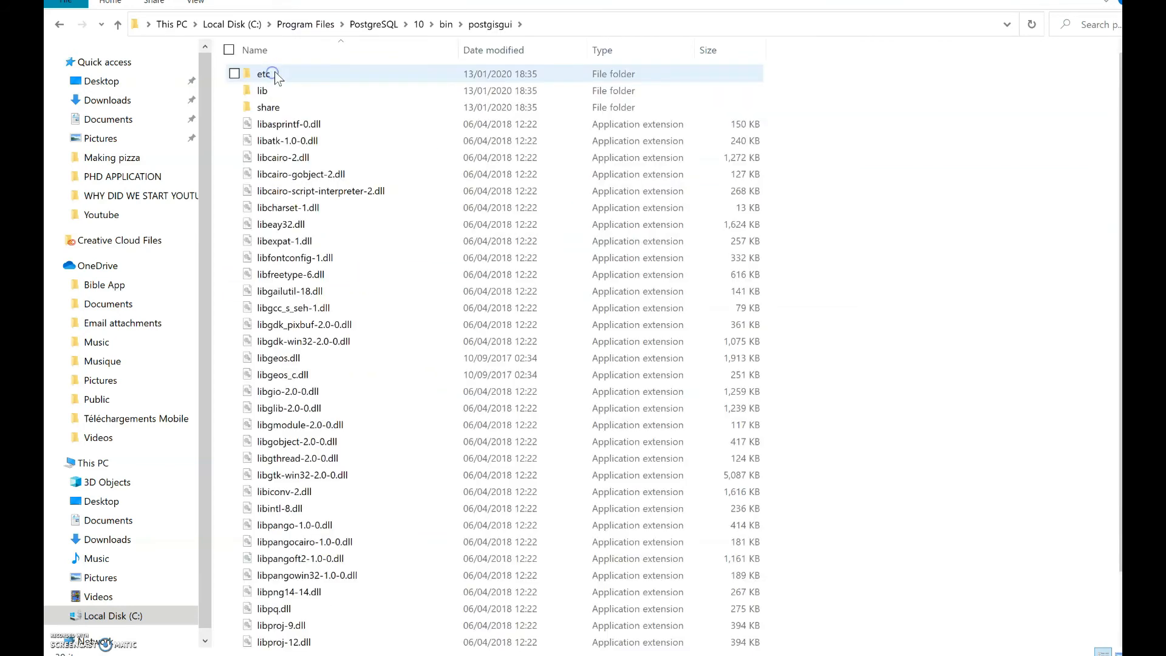
# Step: Examine the DLL and program files in the postgisgui folder and in its parent bin folder
pyautogui.scroll(-2, 376, 351)
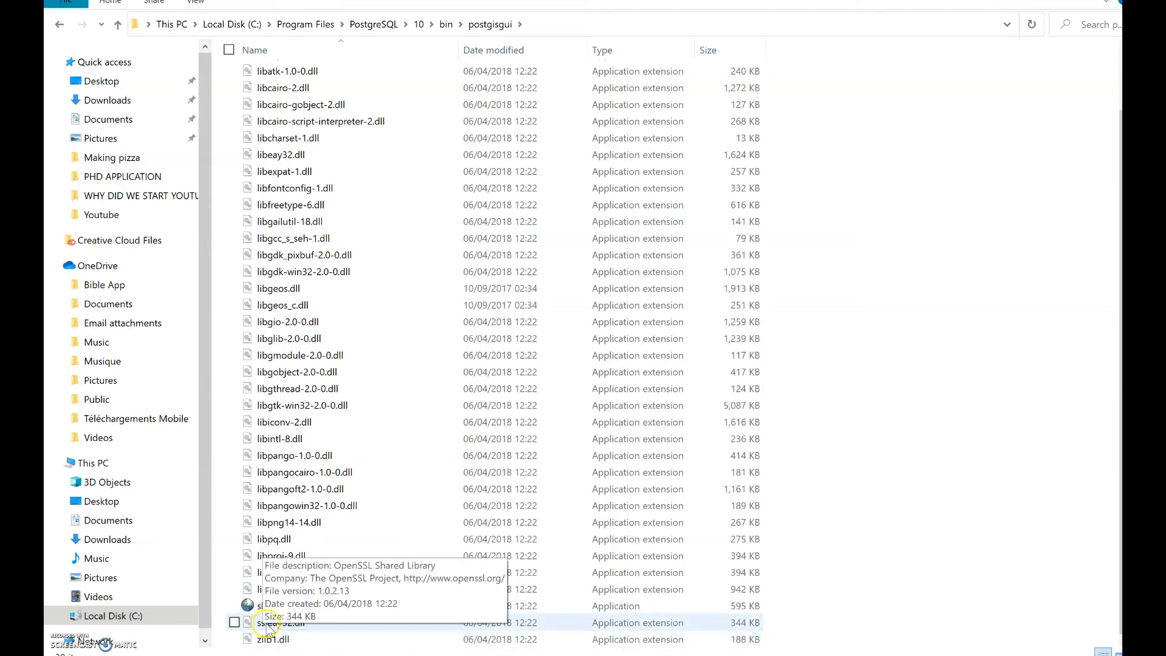
pyautogui.click(243, 626)
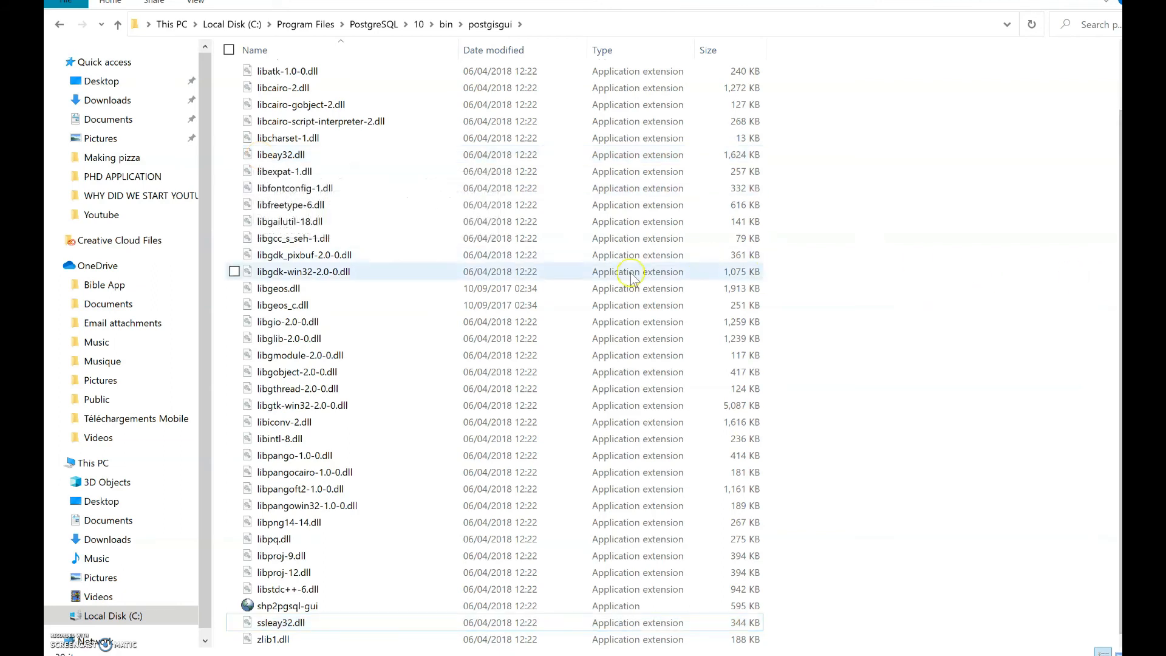
pyautogui.scroll(2, 574, 283)
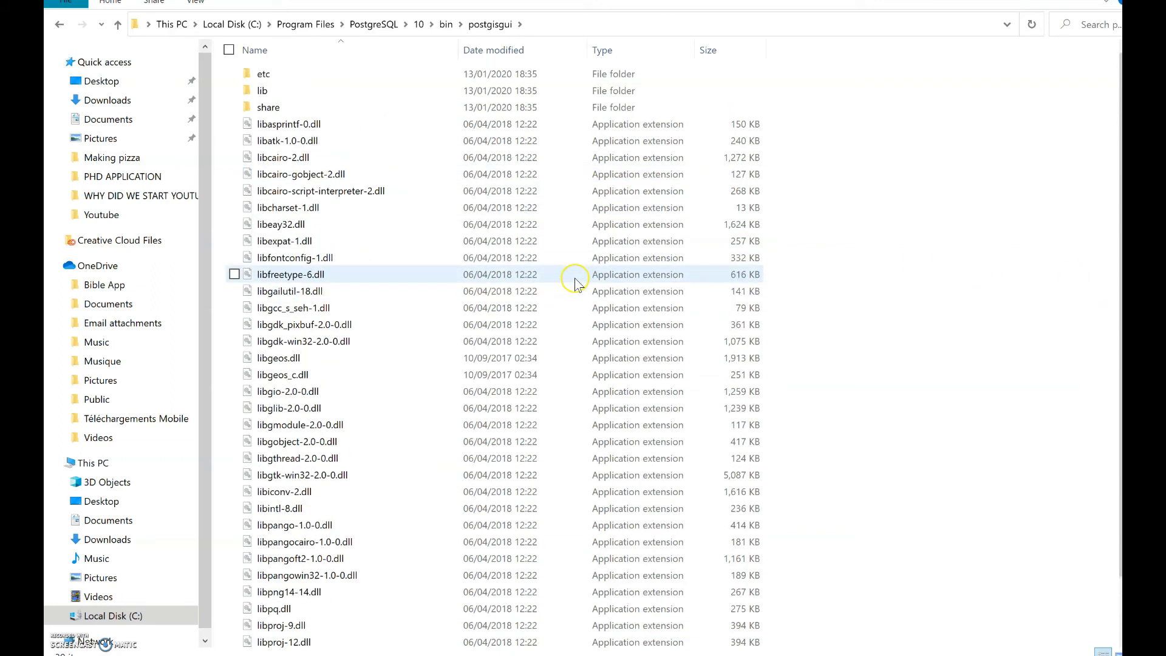
pyautogui.click(448, 24)
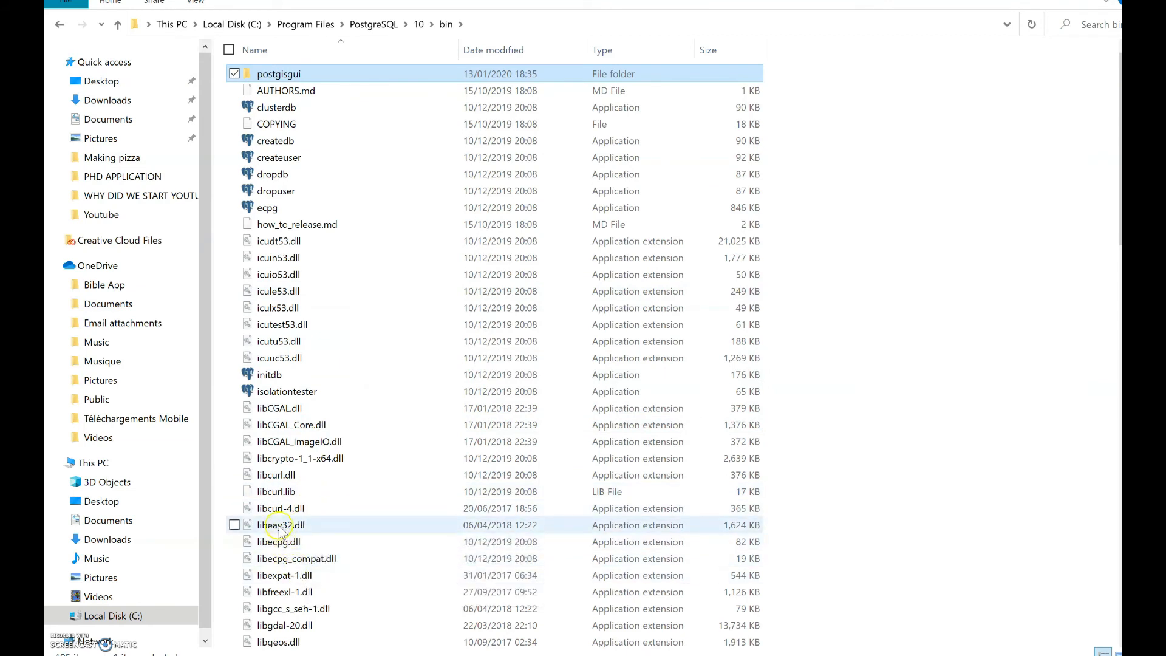
pyautogui.scroll(-15, 357, 476)
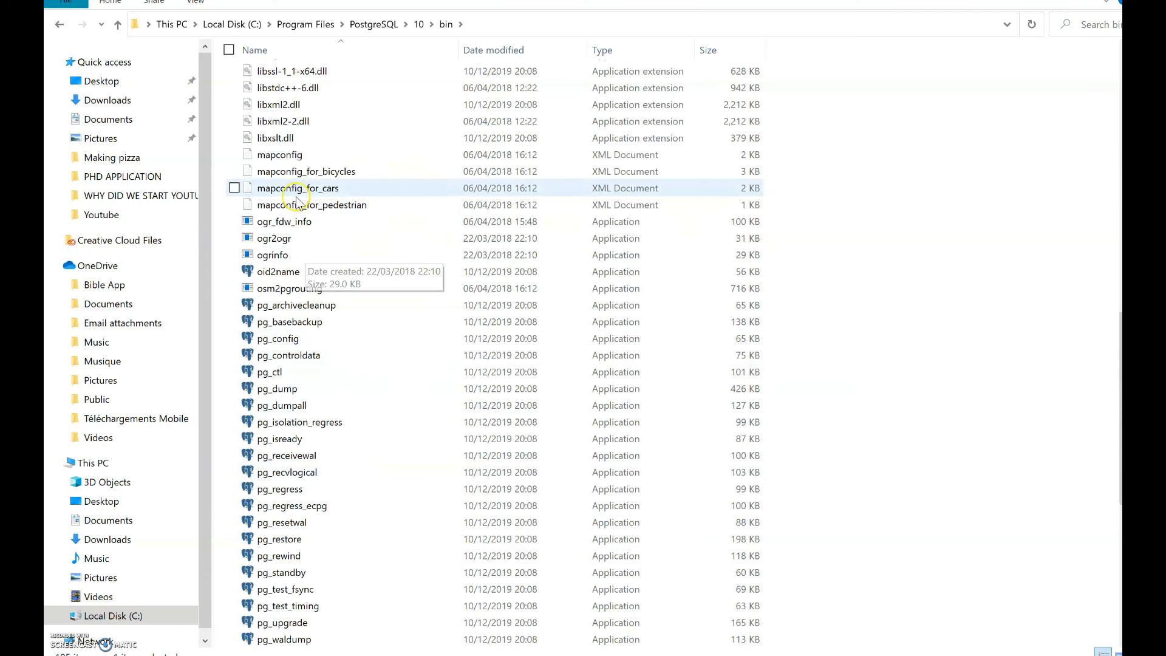
pyautogui.scroll(-8, 354, 438)
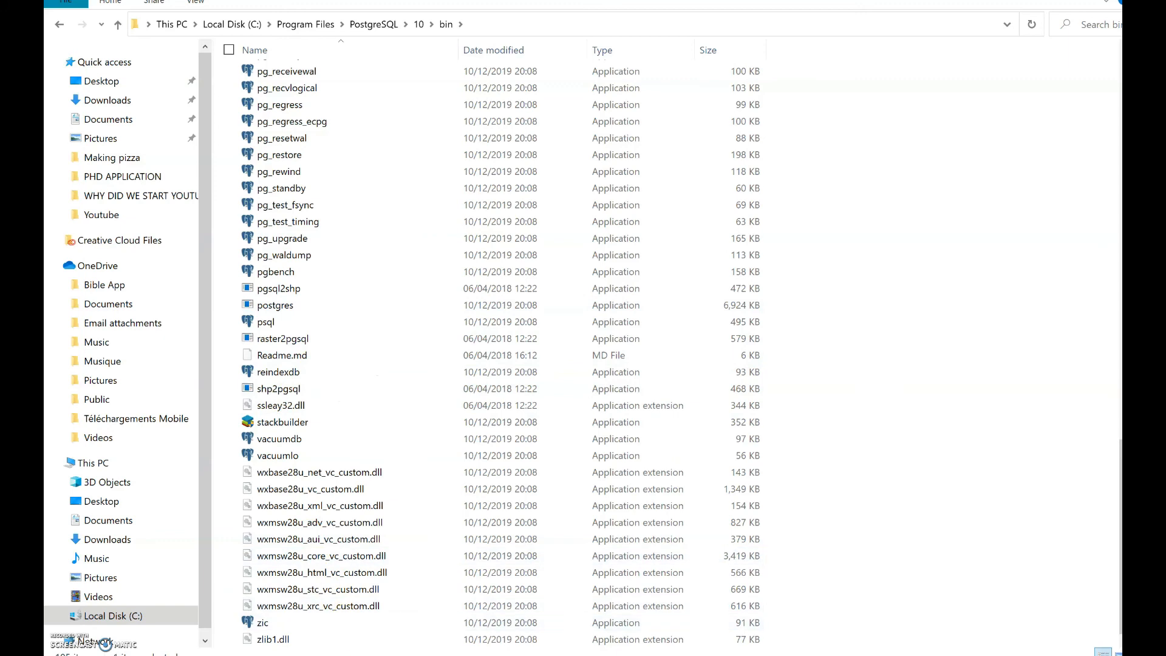
# Step: Switch back to pgAdmin, refresh the Metrine database and check its extensions list for postgis
pyautogui.click(455, 655)
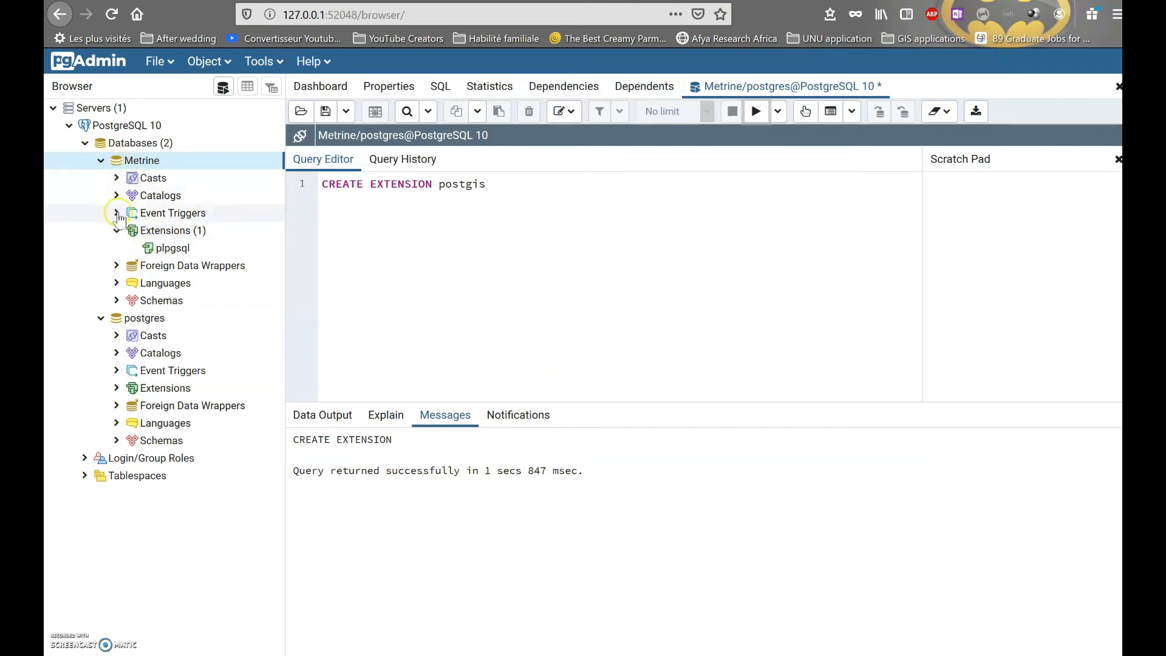
pyautogui.doubleClick(141, 160)
pyautogui.rightClick(141, 162)
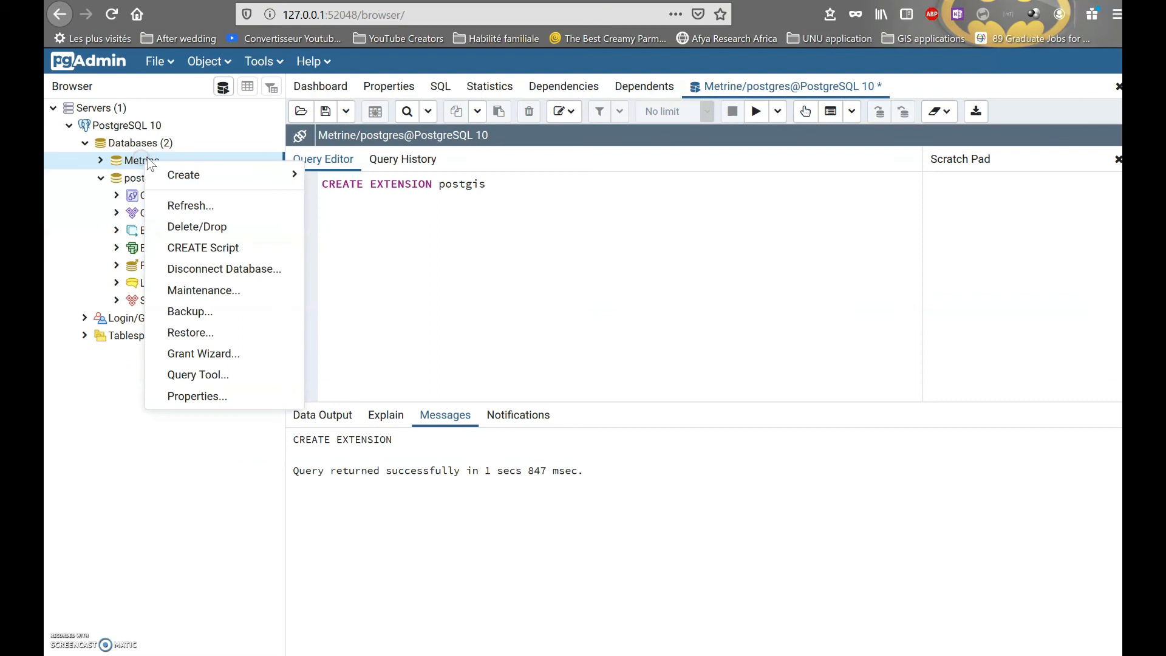
pyautogui.click(191, 207)
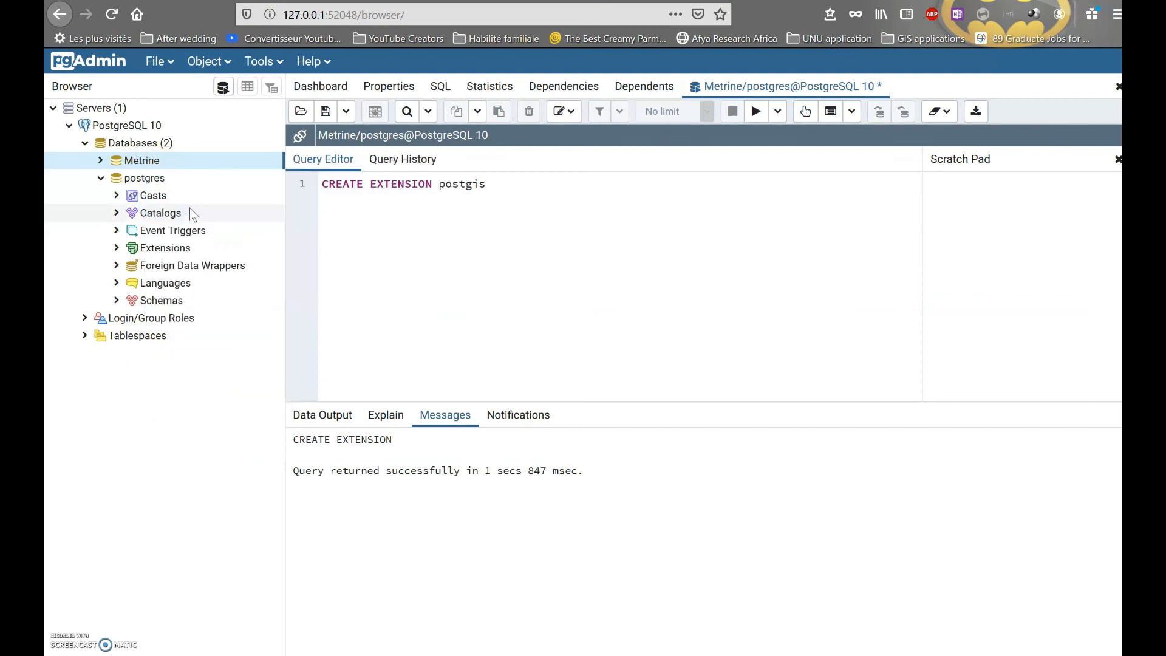
pyautogui.click(100, 161)
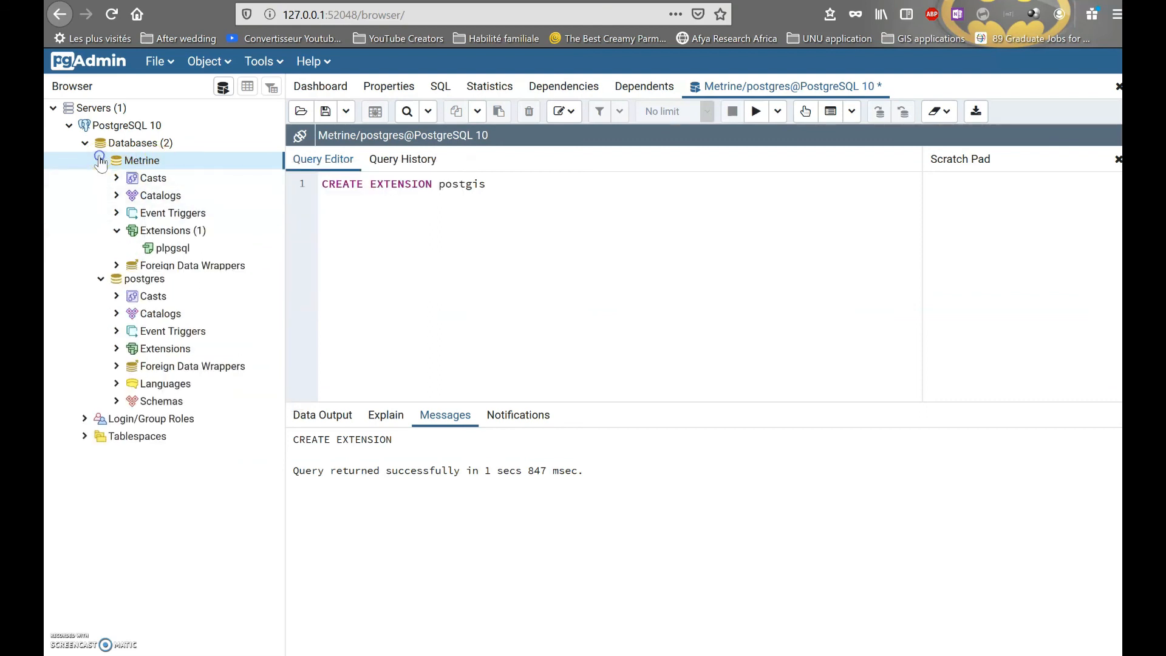
pyautogui.click(101, 161)
pyautogui.click(101, 161)
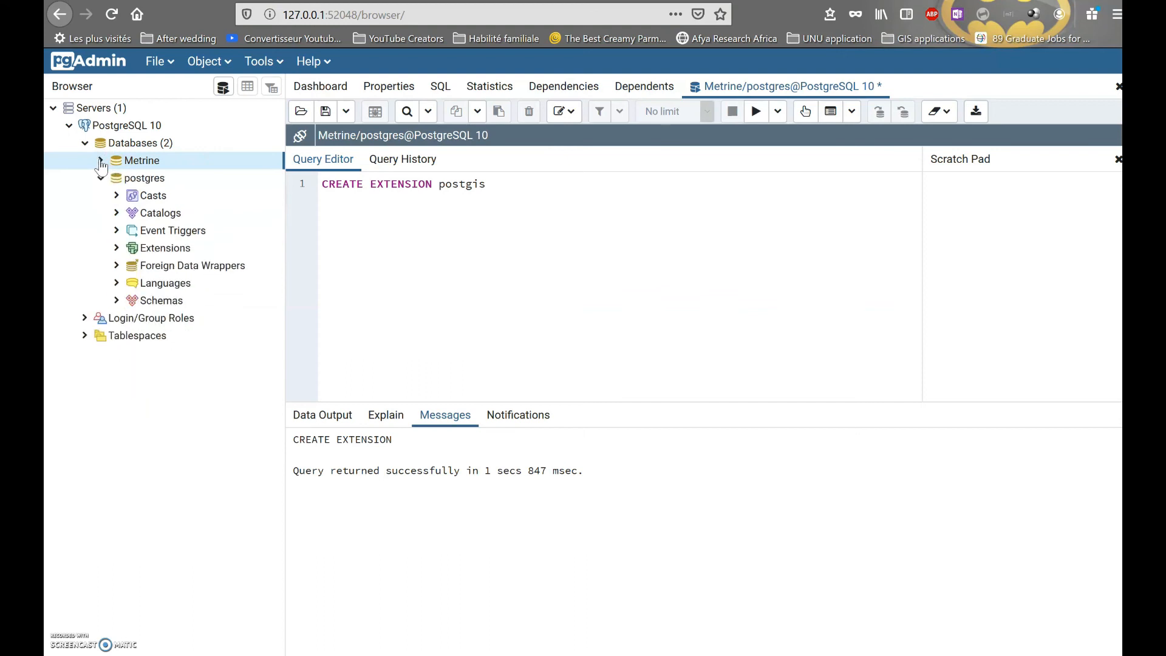
pyautogui.click(101, 161)
pyautogui.click(116, 230)
pyautogui.click(116, 230)
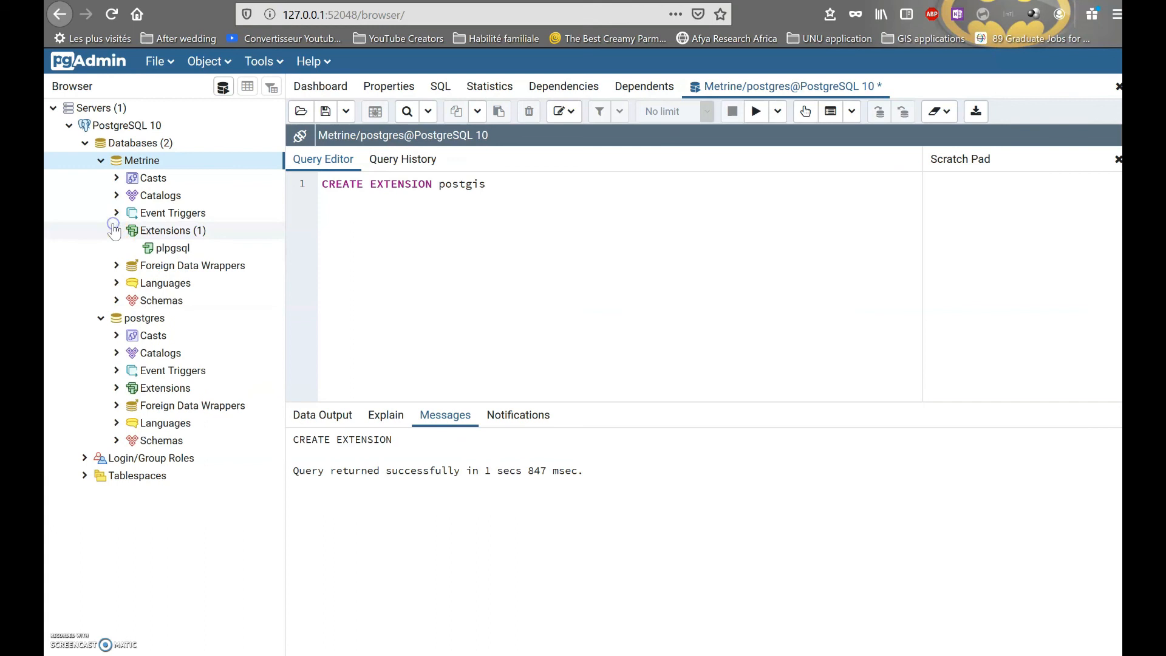
# Step: Refresh the collapsed Metrine database once more and expand the extensions of the postgres database for comparison
pyautogui.rightClick(151, 160)
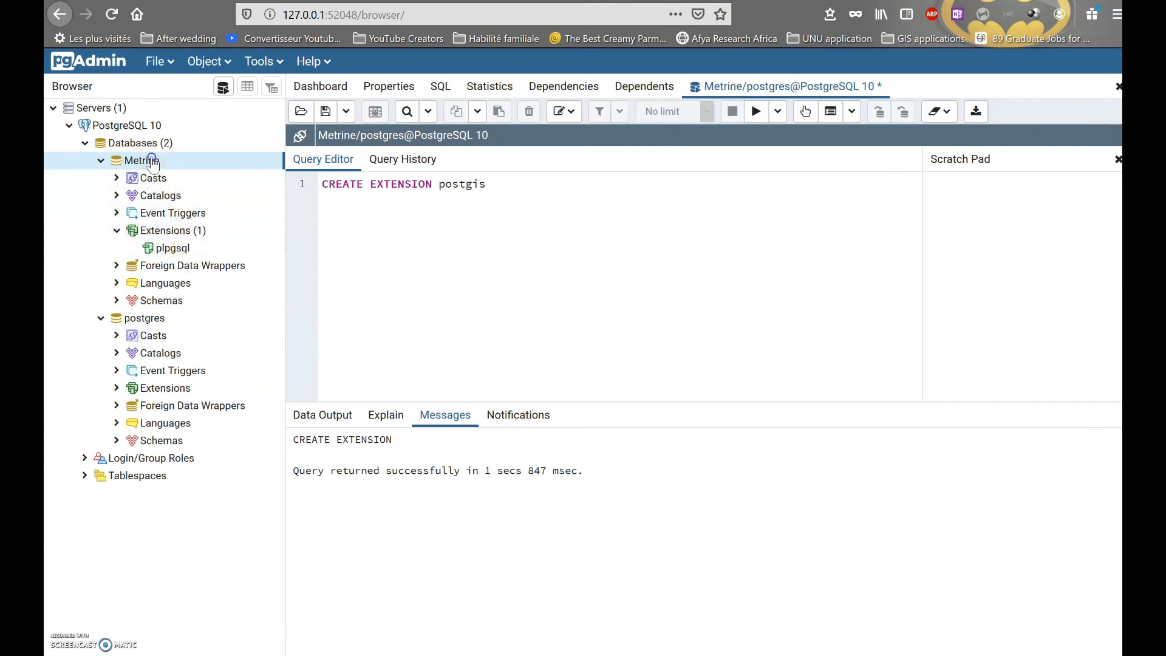
pyautogui.doubleClick(152, 162)
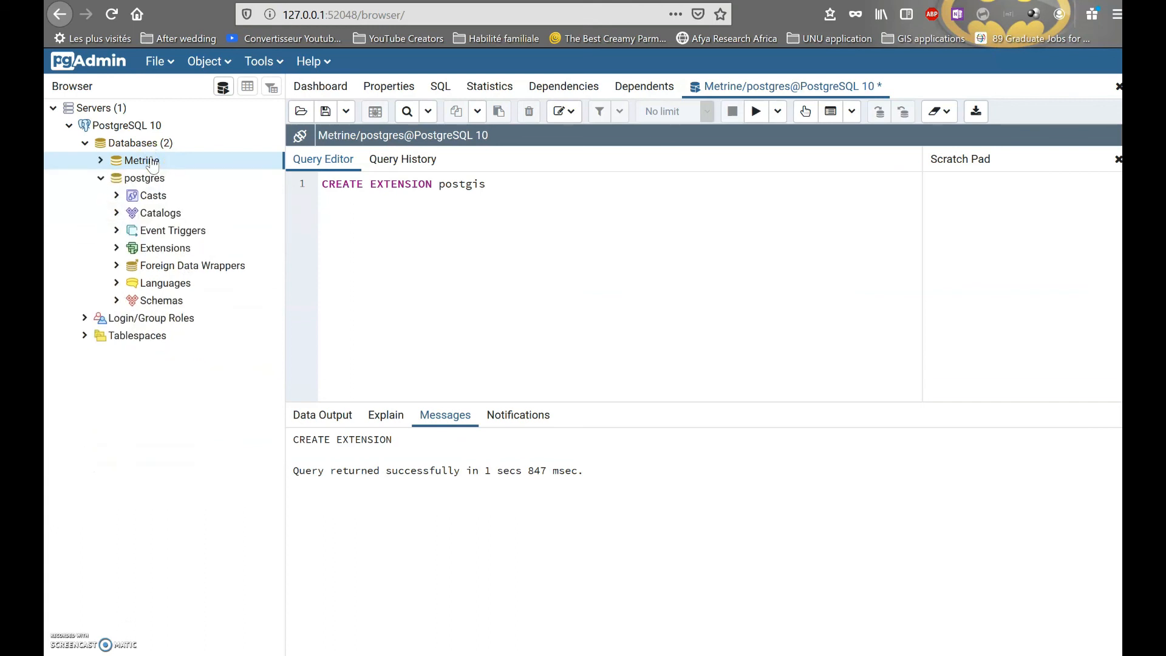
pyautogui.rightClick(151, 162)
pyautogui.click(209, 203)
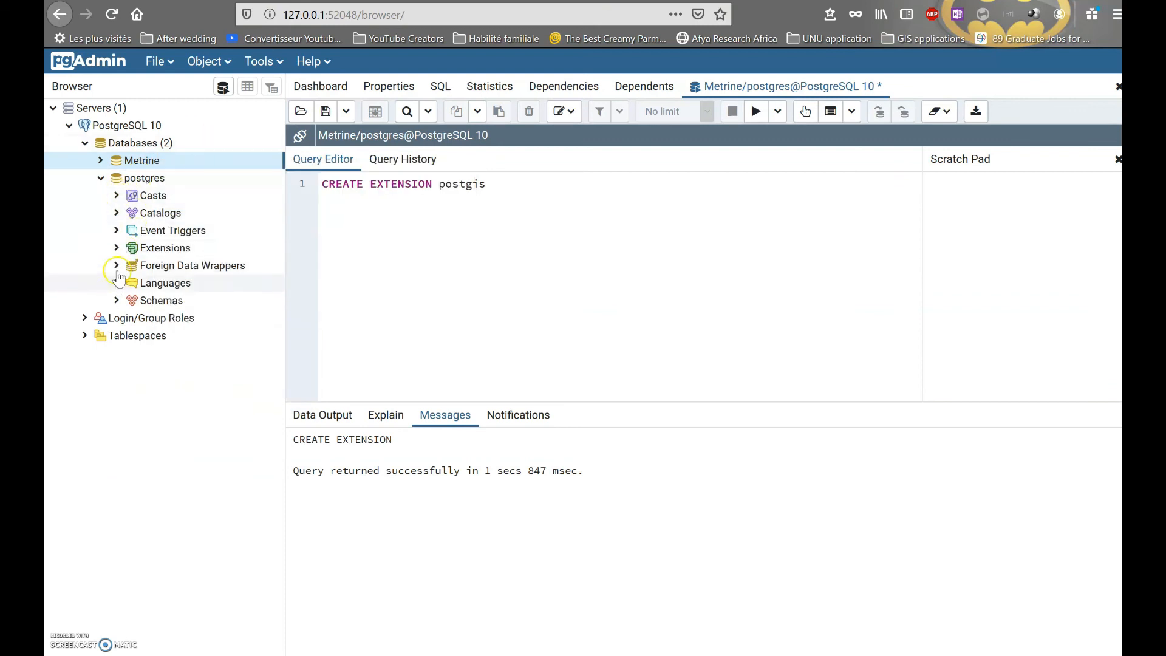
pyautogui.click(116, 248)
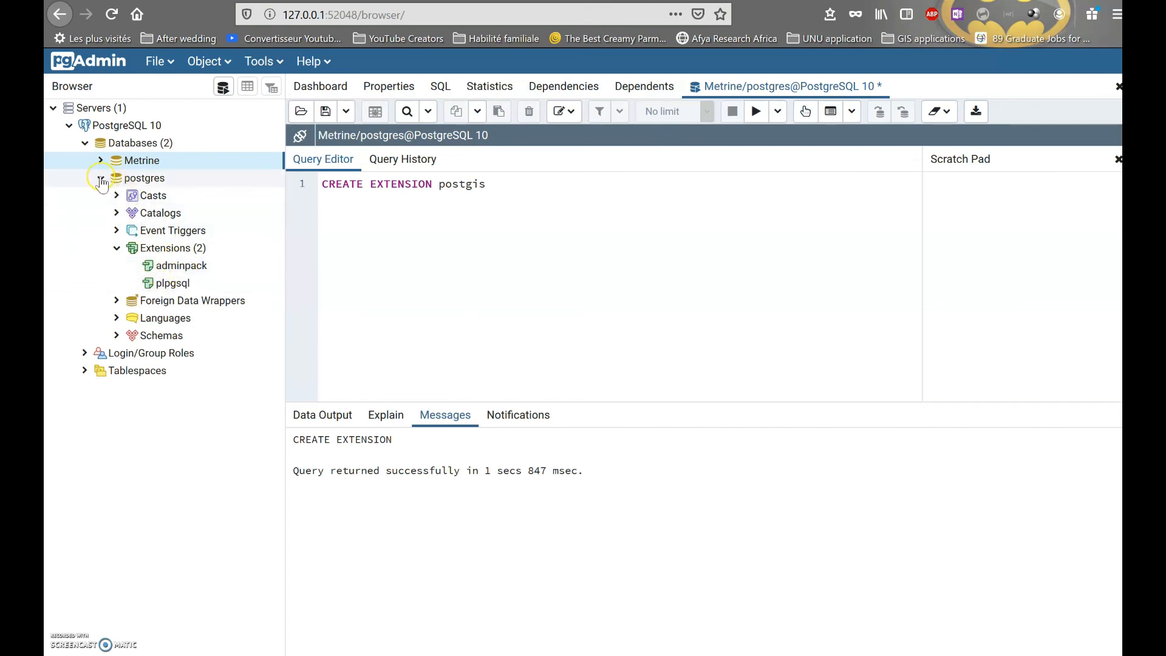
# Step: Refresh the Databases group of the PostgreSQL 10 server and expand Metrine's extensions to check for postgis
pyautogui.doubleClick(122, 144)
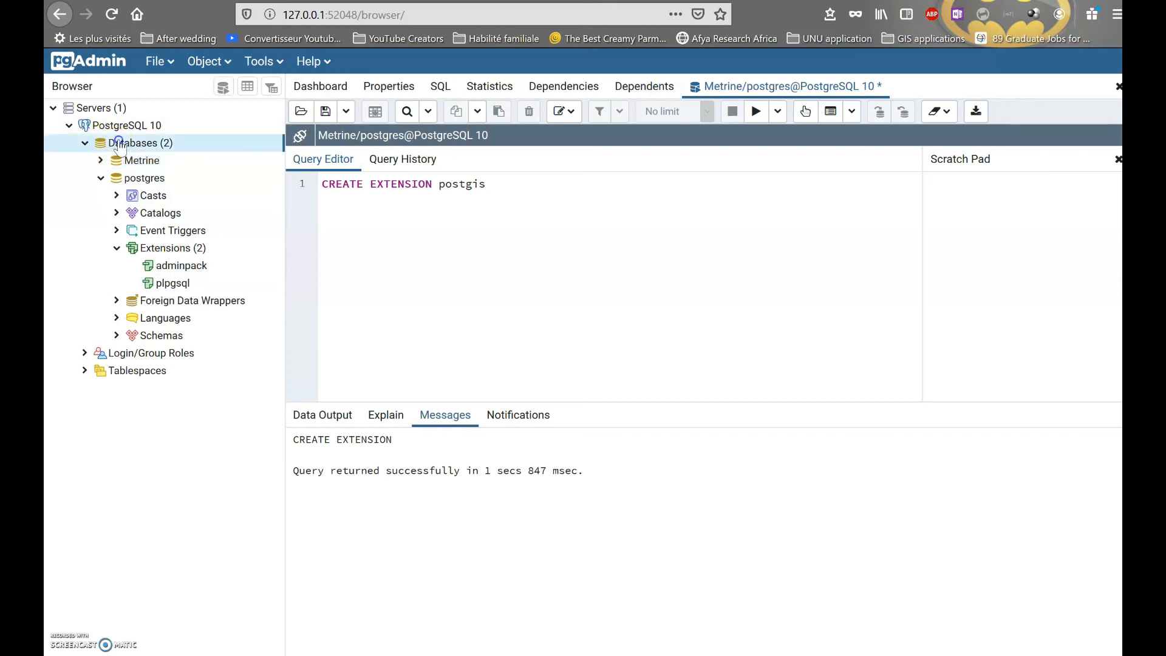
pyautogui.rightClick(121, 143)
pyautogui.click(158, 189)
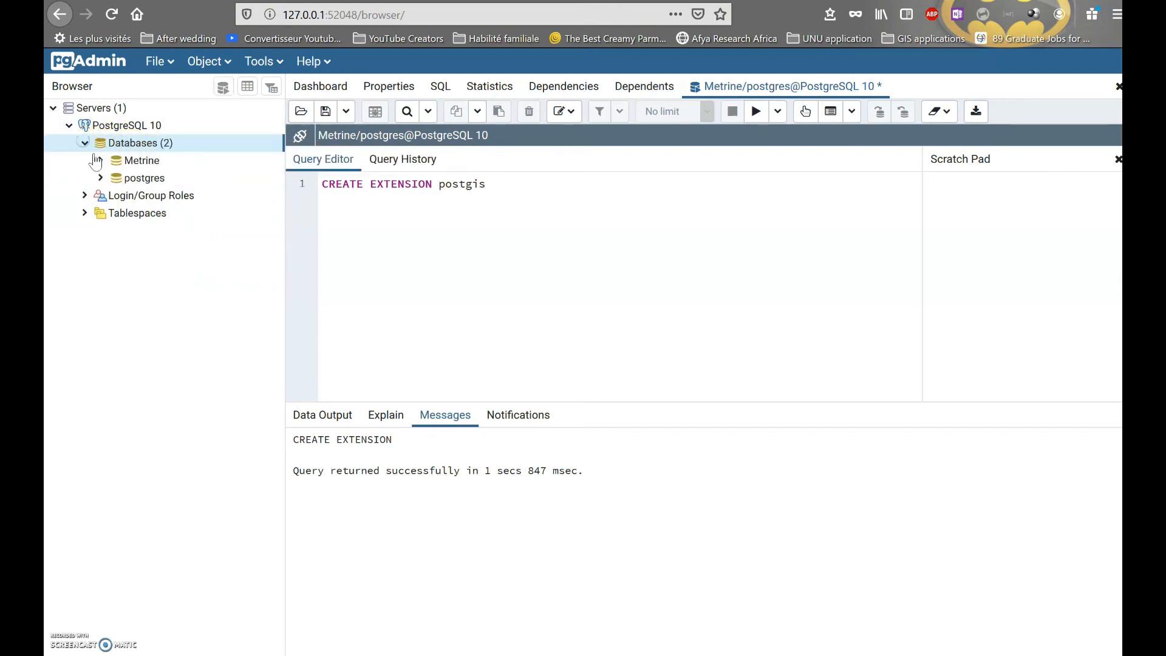
pyautogui.click(121, 164)
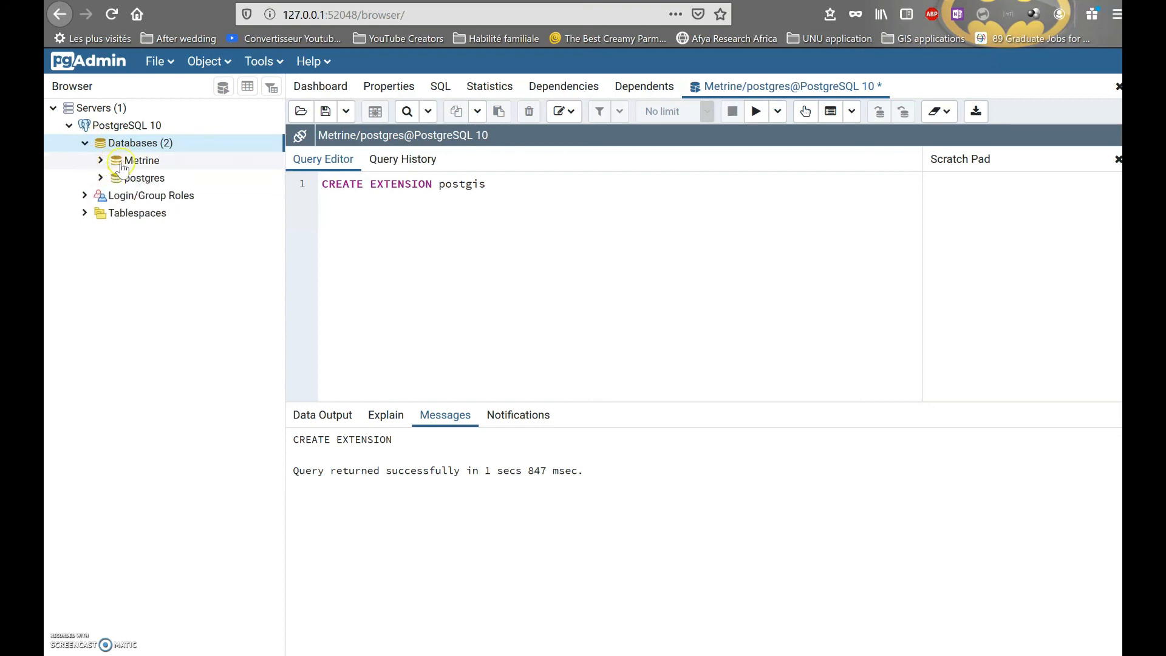
pyautogui.click(101, 162)
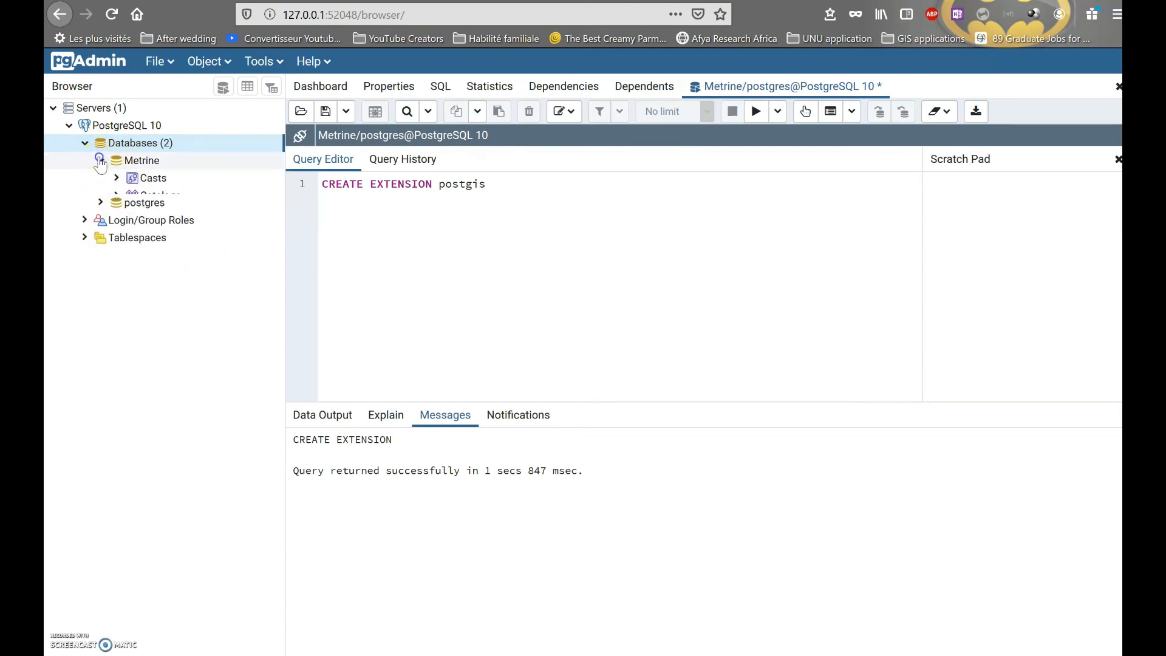
pyautogui.click(117, 230)
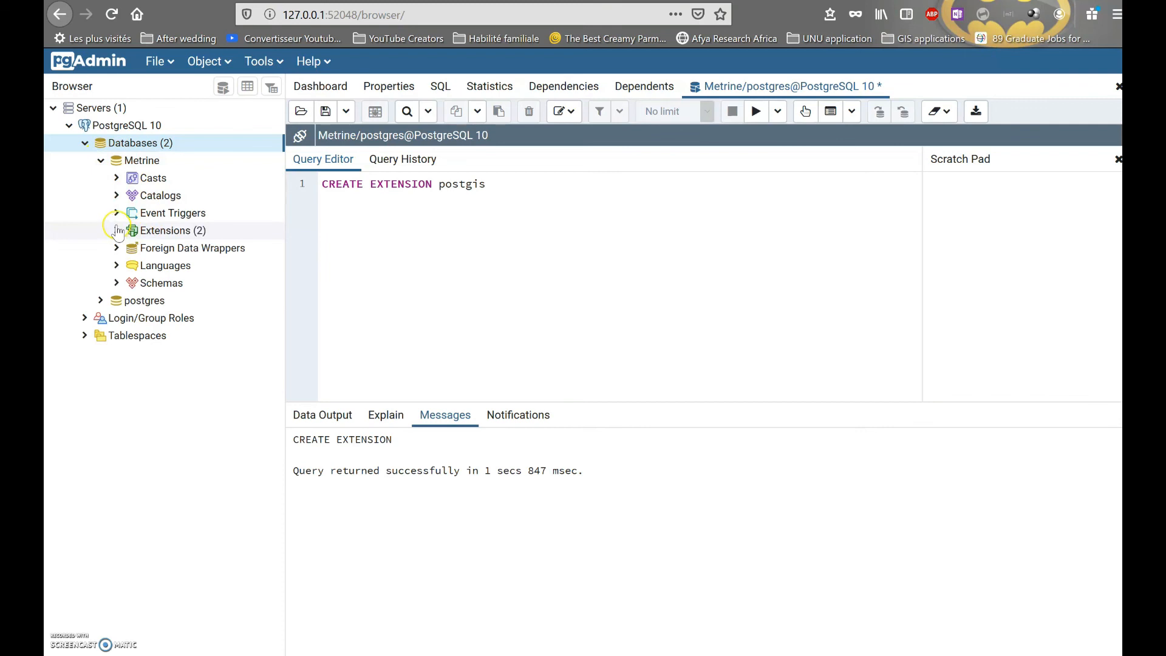
pyautogui.click(117, 230)
pyautogui.click(116, 230)
pyautogui.click(149, 268)
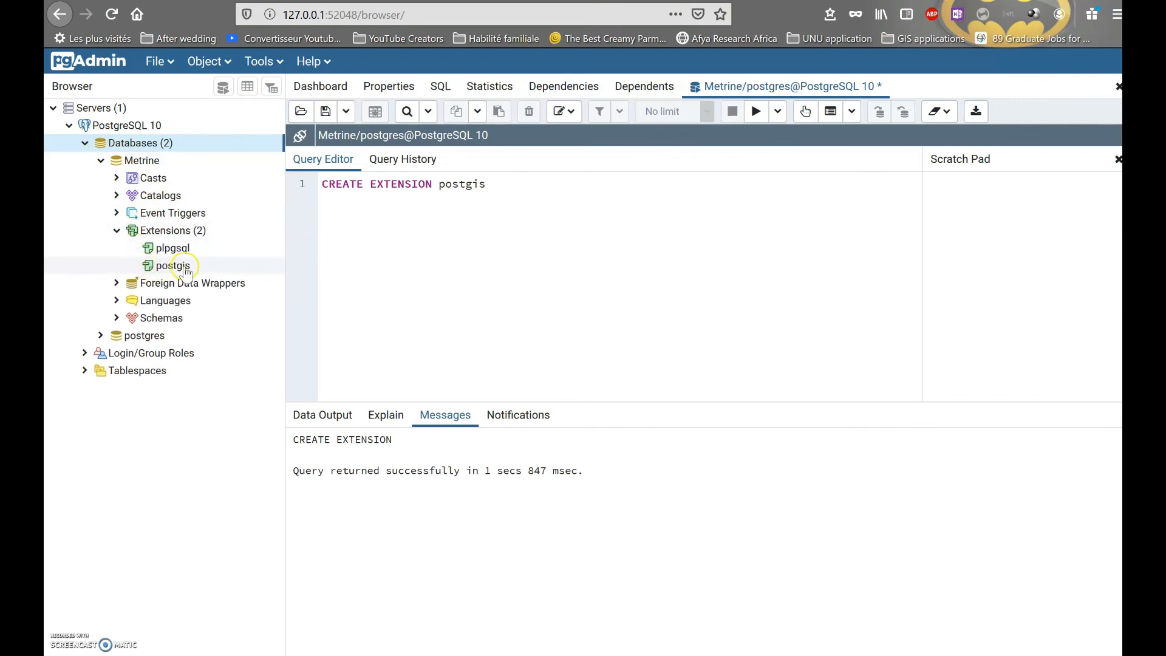